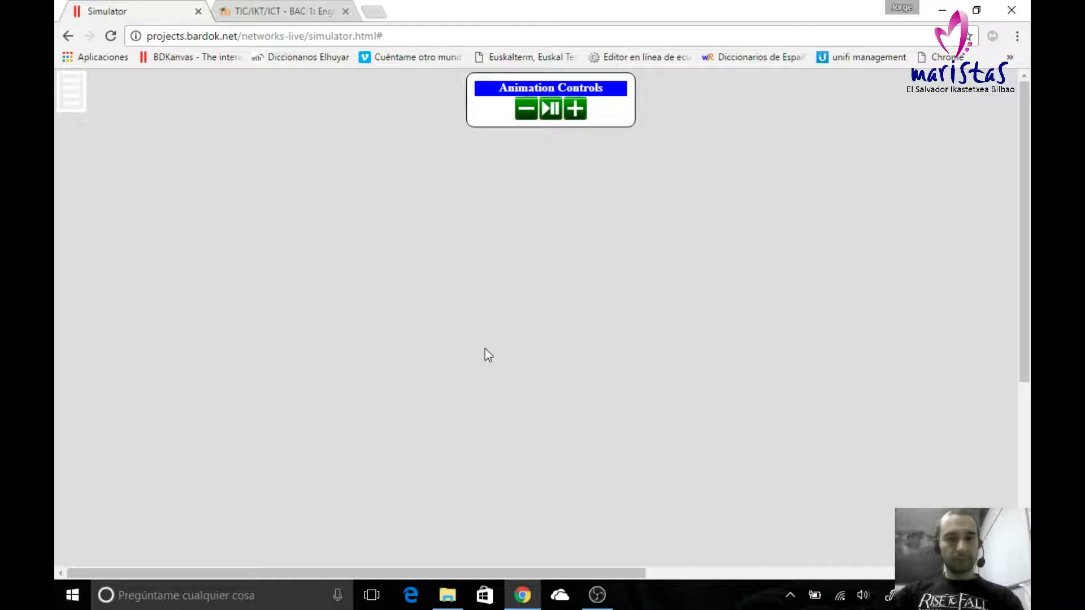
# Step: Add computers 11 and 47 and place them side by side along the top
pyautogui.click(75, 93)
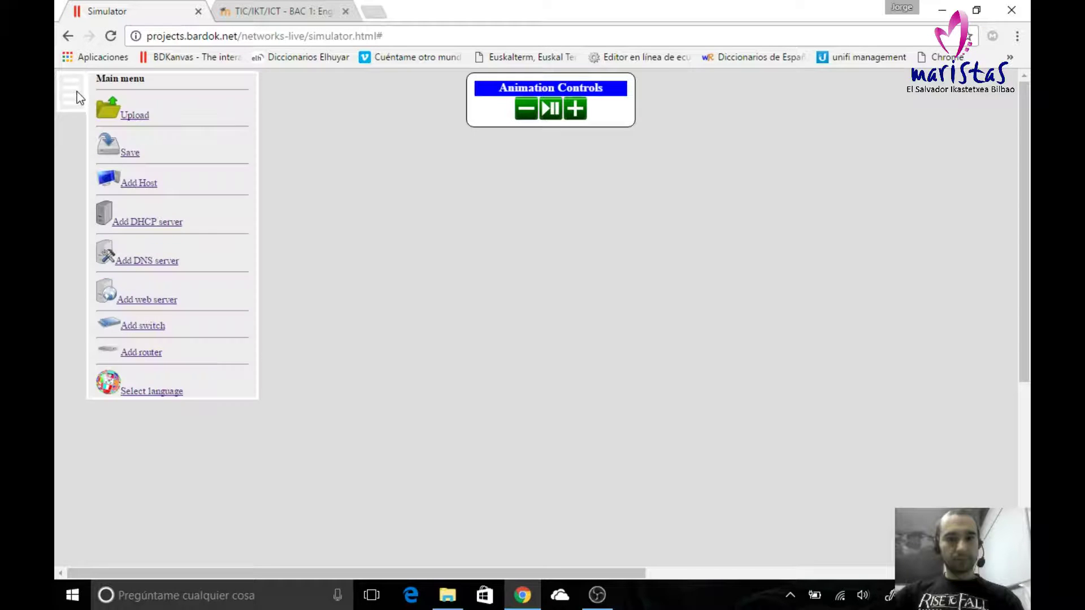
pyautogui.click(139, 182)
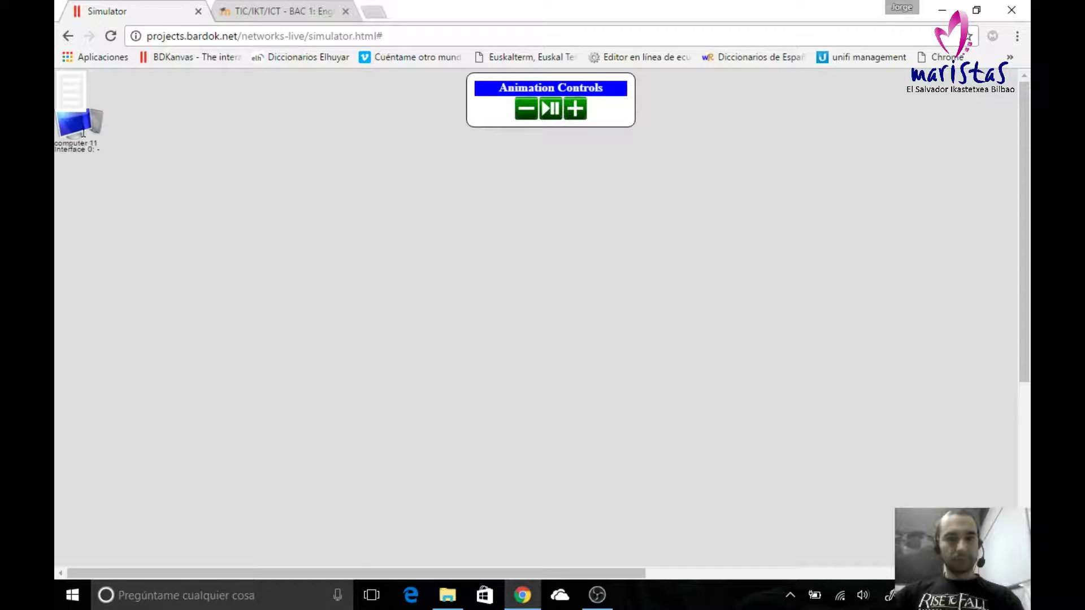
pyautogui.moveTo(84, 139); pyautogui.dragTo(238, 176)
pyautogui.click(72, 91)
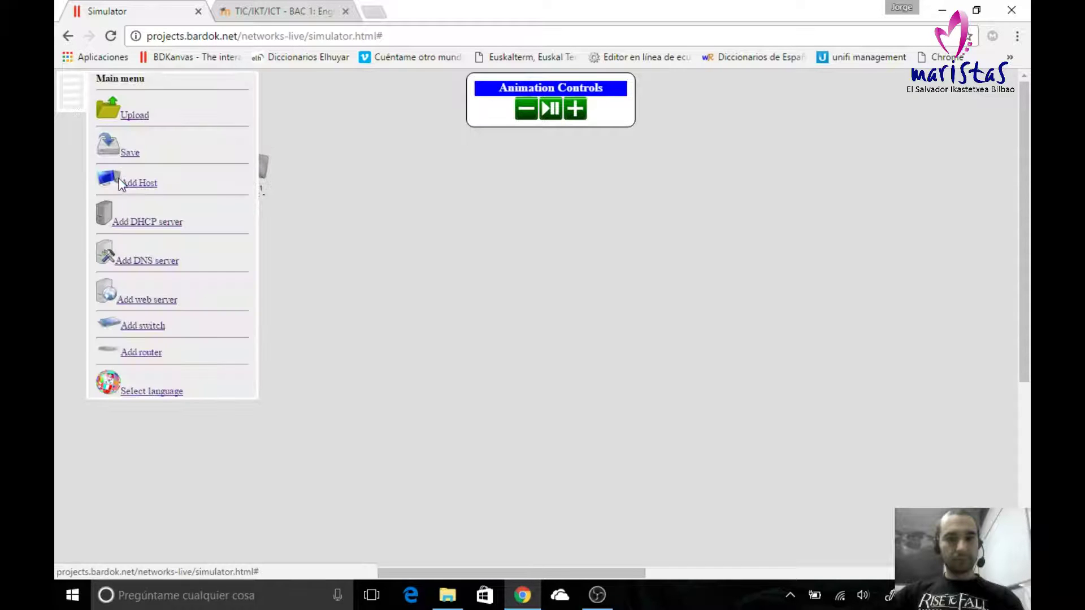
pyautogui.click(118, 178)
pyautogui.moveTo(103, 131); pyautogui.dragTo(436, 167)
# Step: Add computers 83 and 119 below computers 11 and 47 to complete the square
pyautogui.click(76, 99)
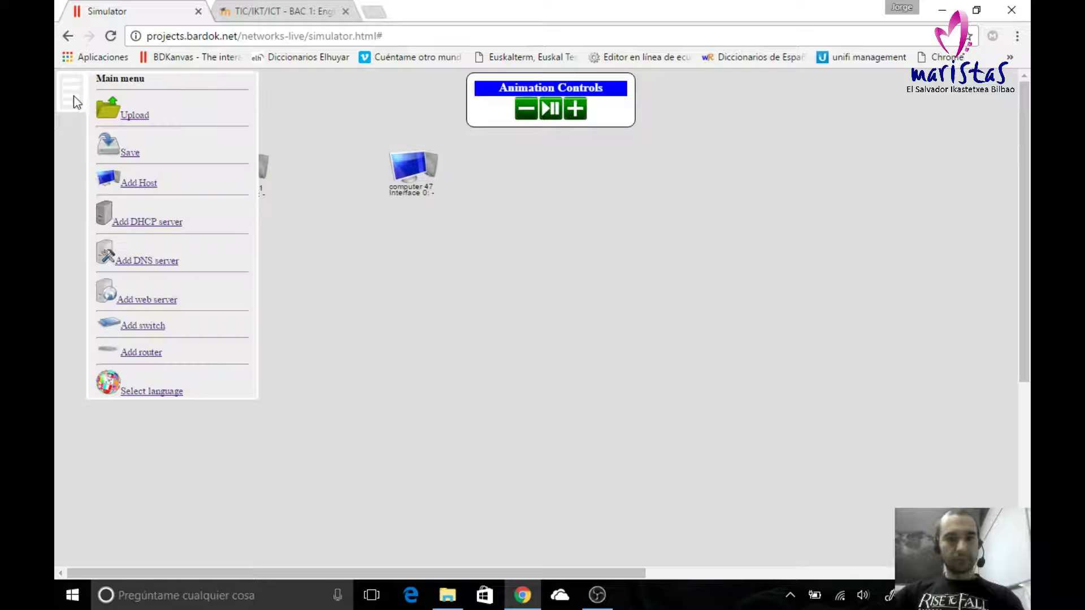
pyautogui.click(116, 193)
pyautogui.moveTo(72, 132); pyautogui.dragTo(226, 260)
pyautogui.moveTo(240, 371); pyautogui.dragTo(247, 407)
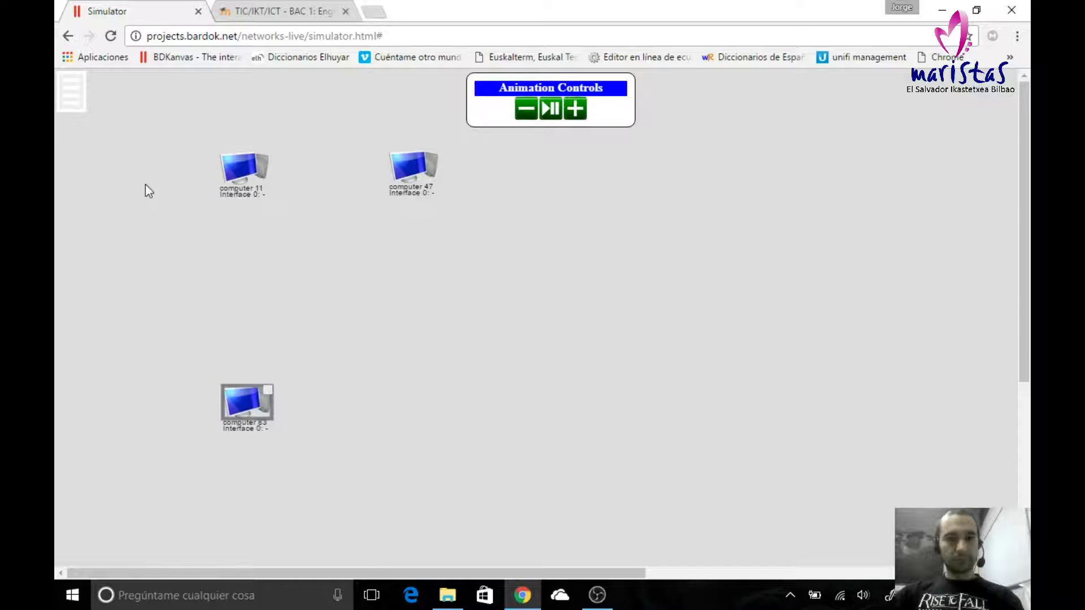
pyautogui.click(78, 99)
pyautogui.click(116, 191)
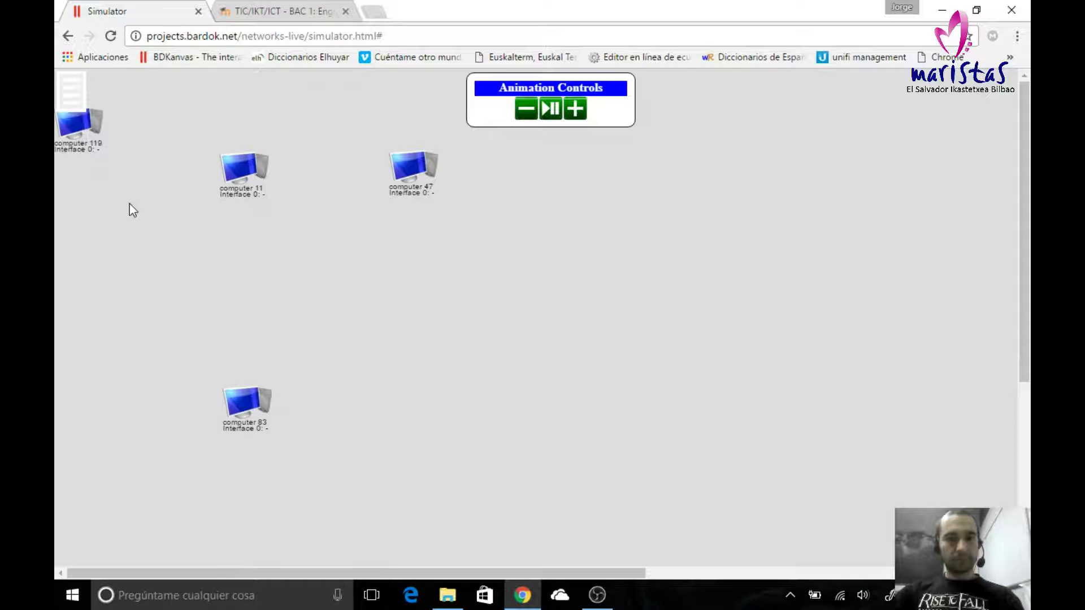
pyautogui.moveTo(77, 130); pyautogui.dragTo(374, 372)
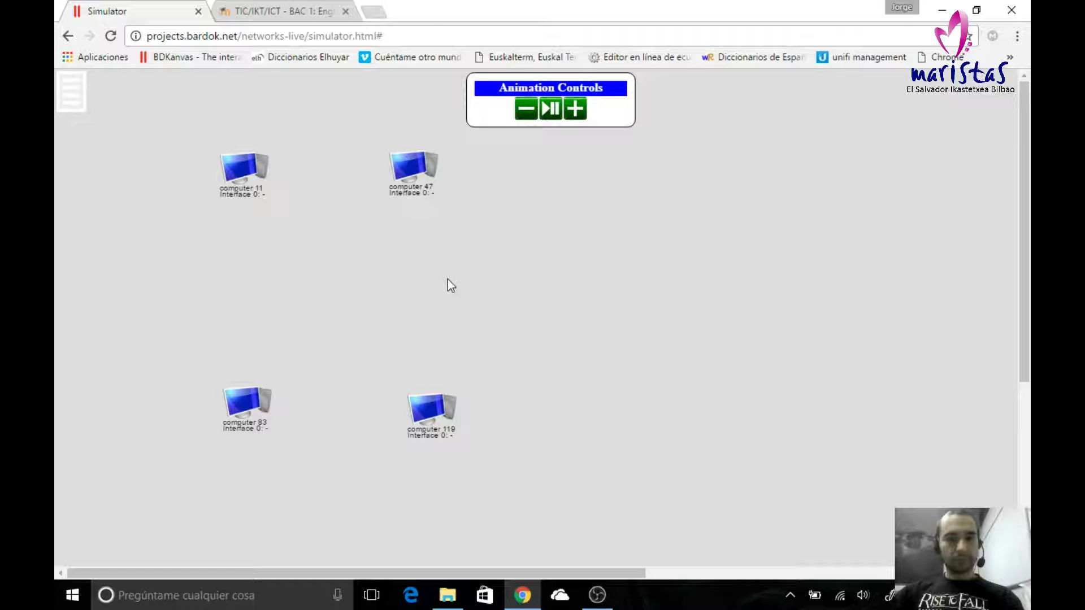
# Step: Add switch 155 and place it in the middle of the four computers
pyautogui.click(76, 88)
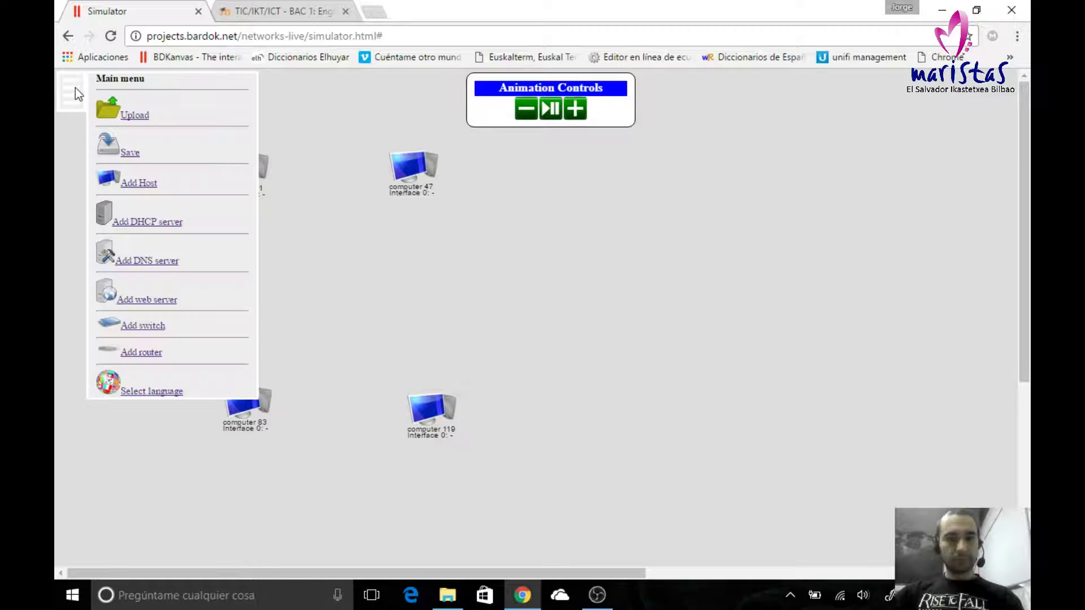
pyautogui.click(151, 326)
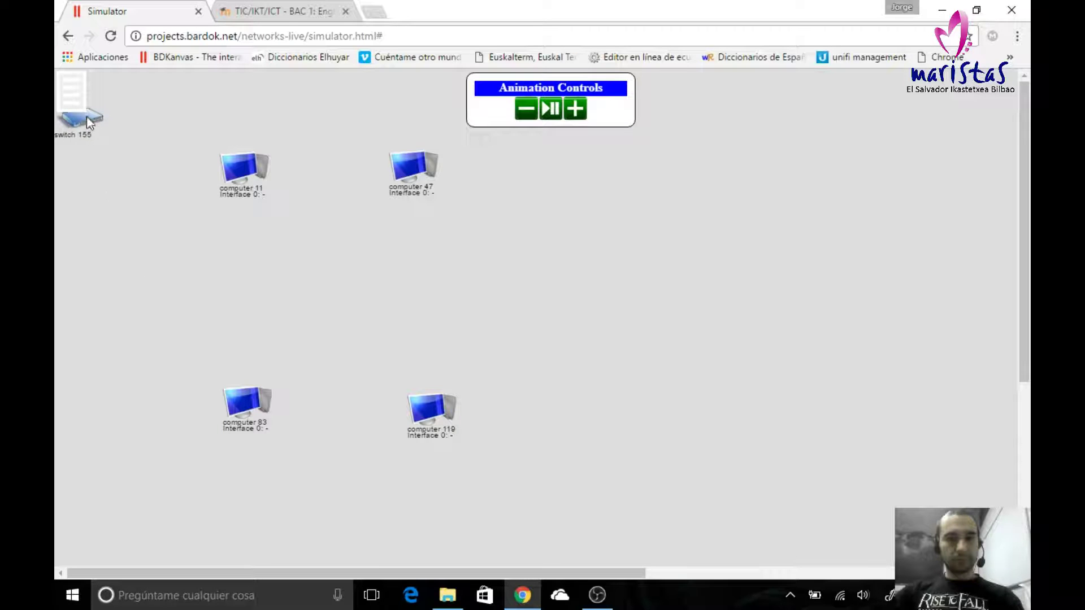
pyautogui.moveTo(87, 118); pyautogui.dragTo(367, 280)
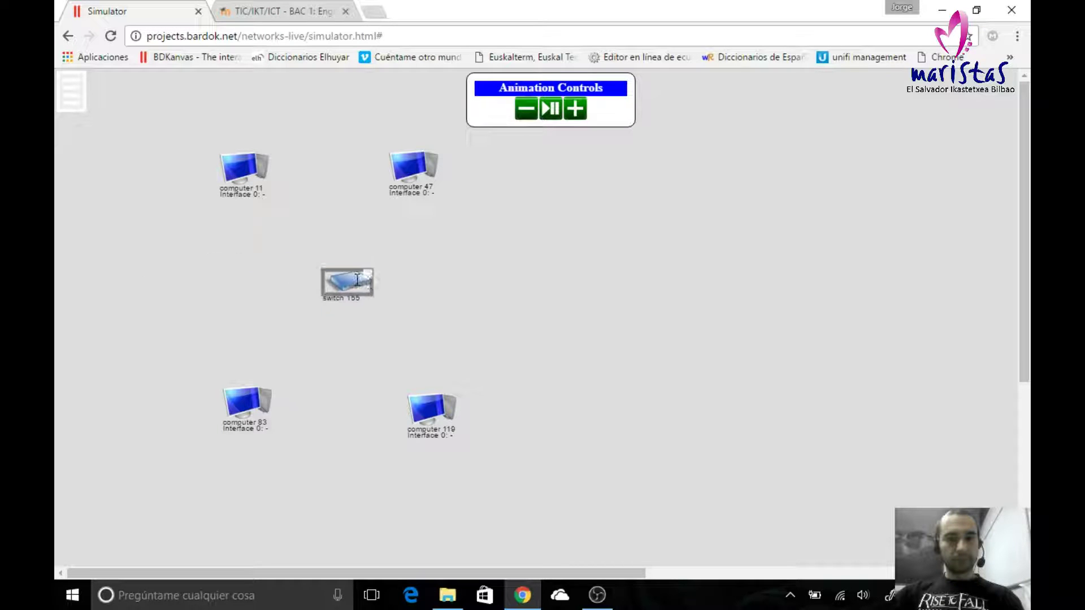
# Step: Start a link from switch 155 Interface 0 to computer 11
pyautogui.click(369, 279)
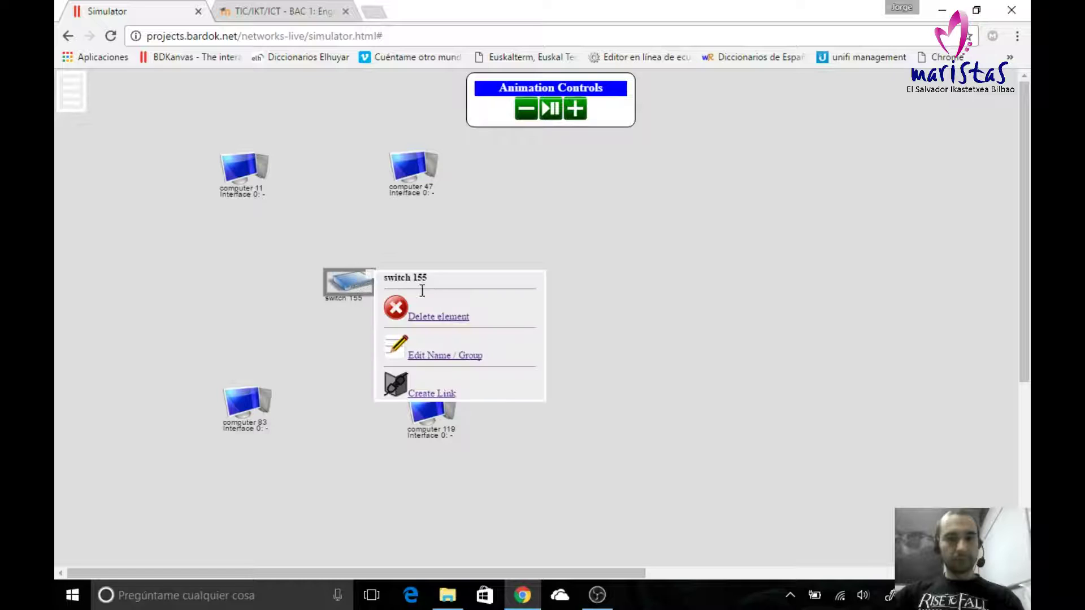
pyautogui.click(430, 394)
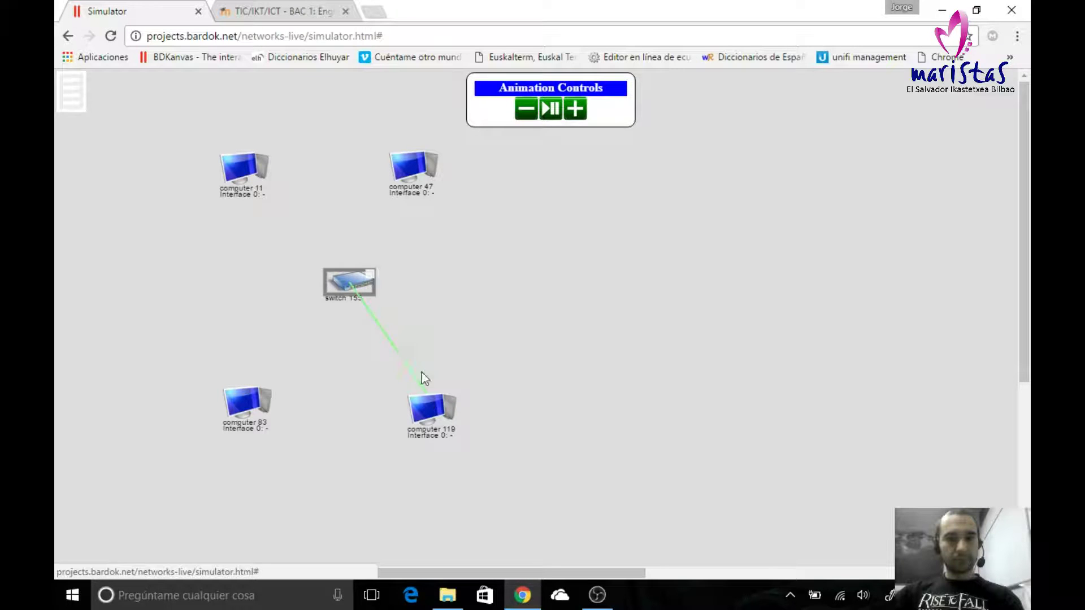
pyautogui.click(242, 172)
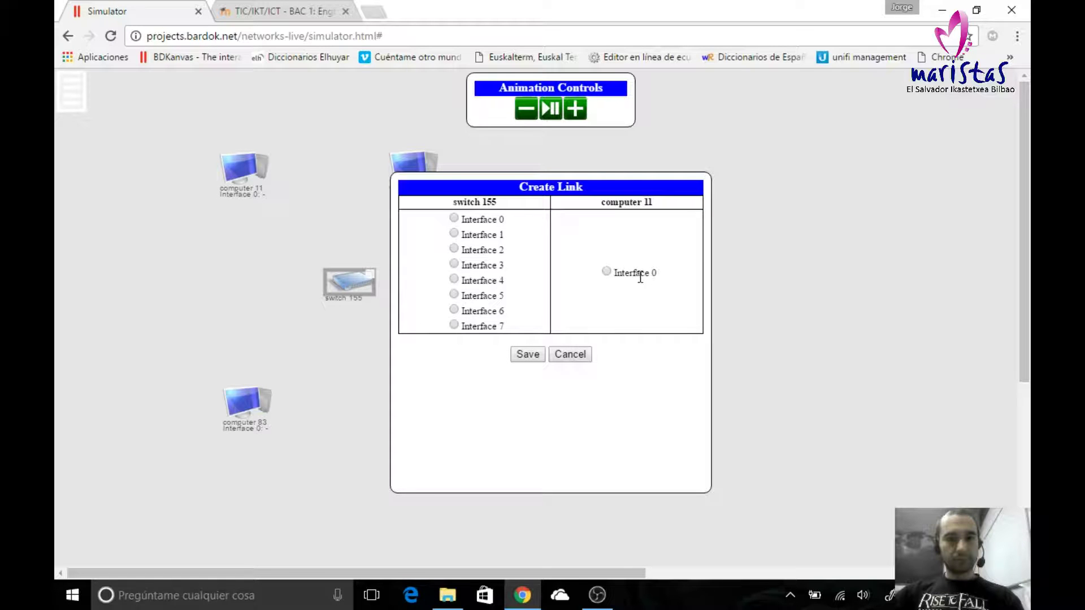
pyautogui.click(455, 218)
# Step: Save the link to computer 11's Interface 0, then link switch Interface 1 to computer 47
pyautogui.click(606, 273)
pyautogui.click(528, 354)
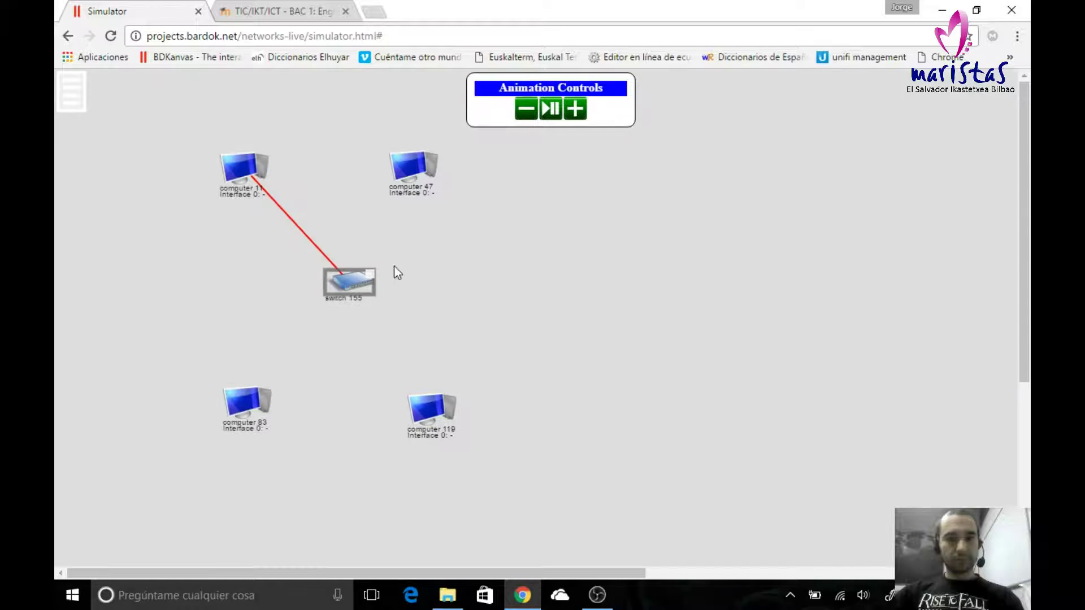
pyautogui.click(373, 272)
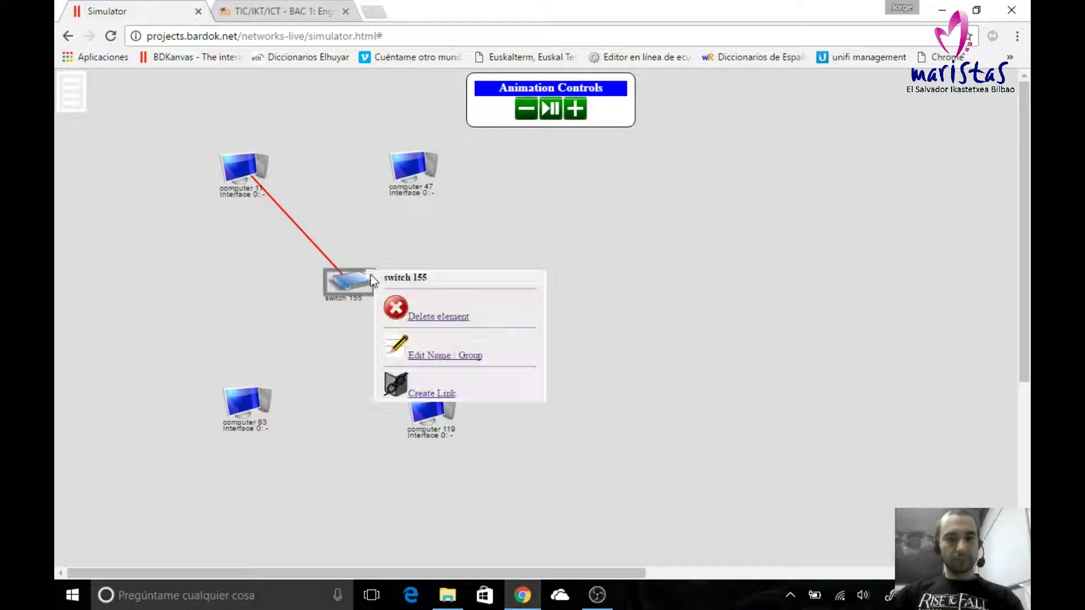
pyautogui.click(440, 395)
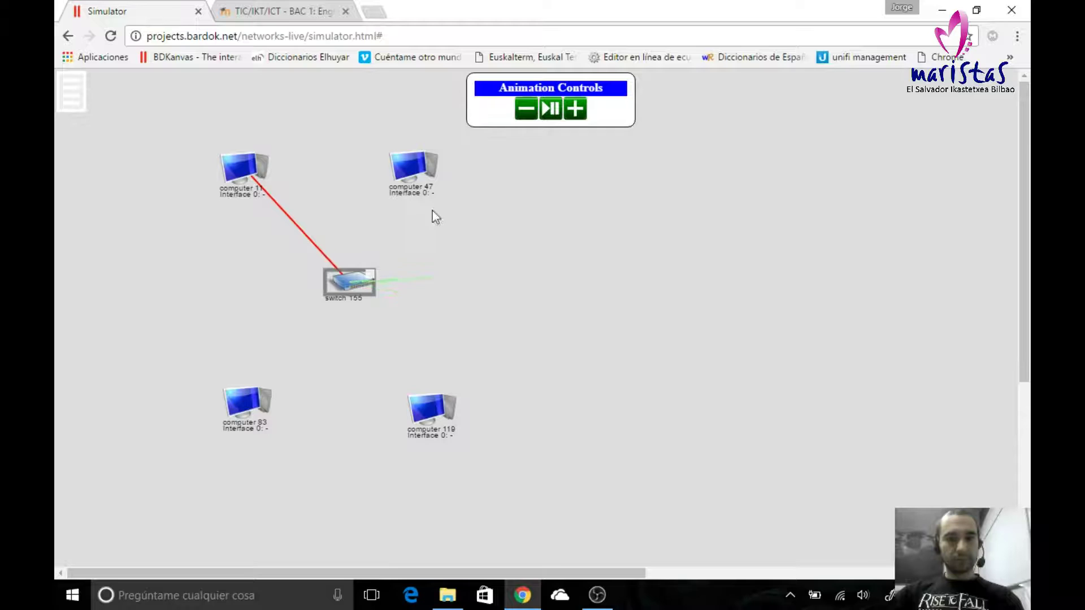
pyautogui.click(421, 168)
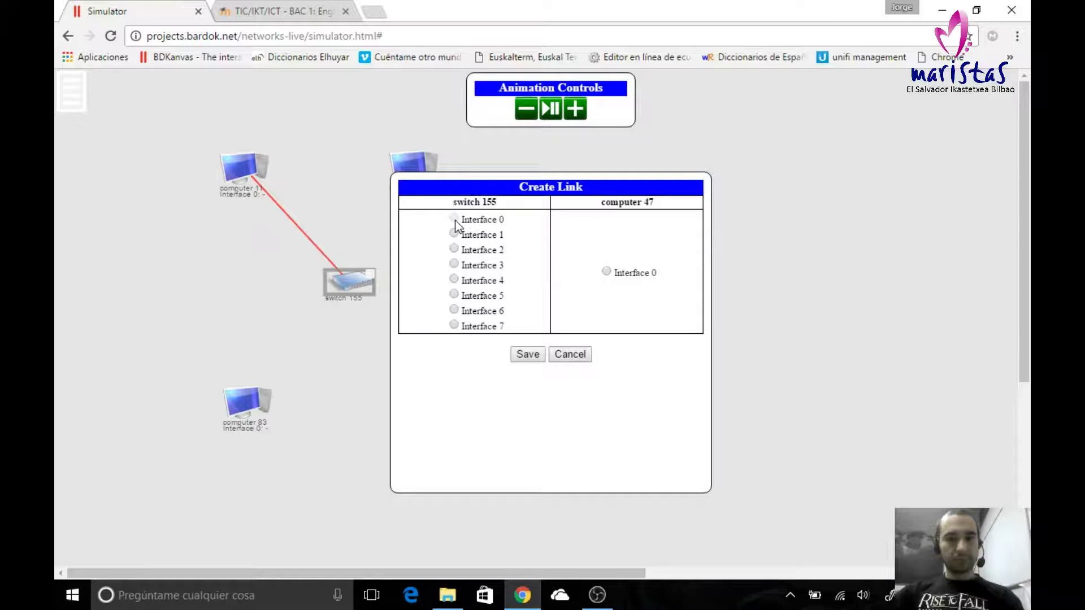
pyautogui.click(454, 233)
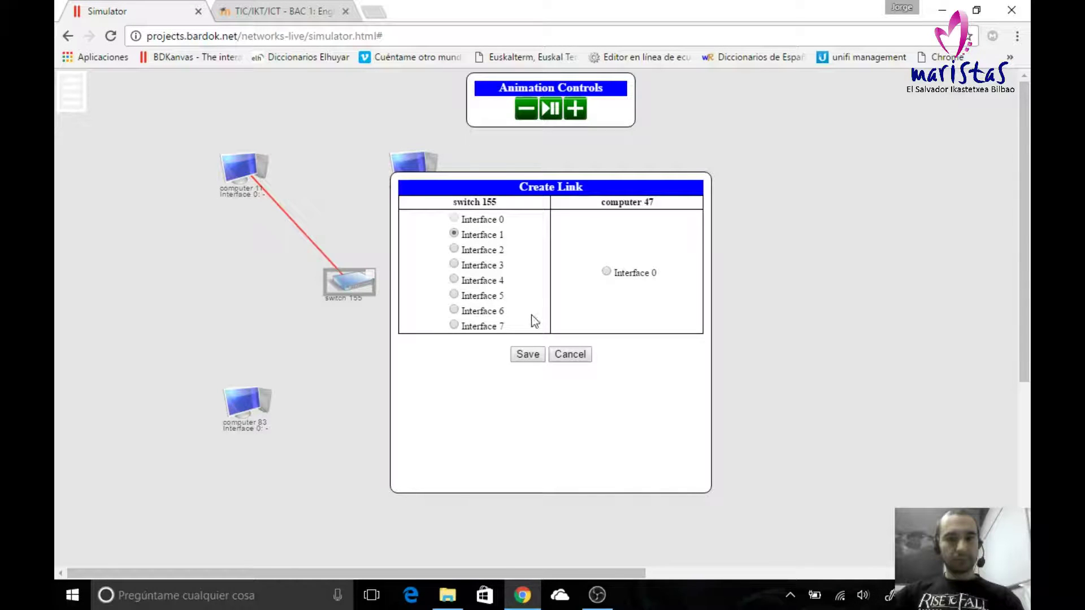
pyautogui.click(607, 272)
pyautogui.click(527, 355)
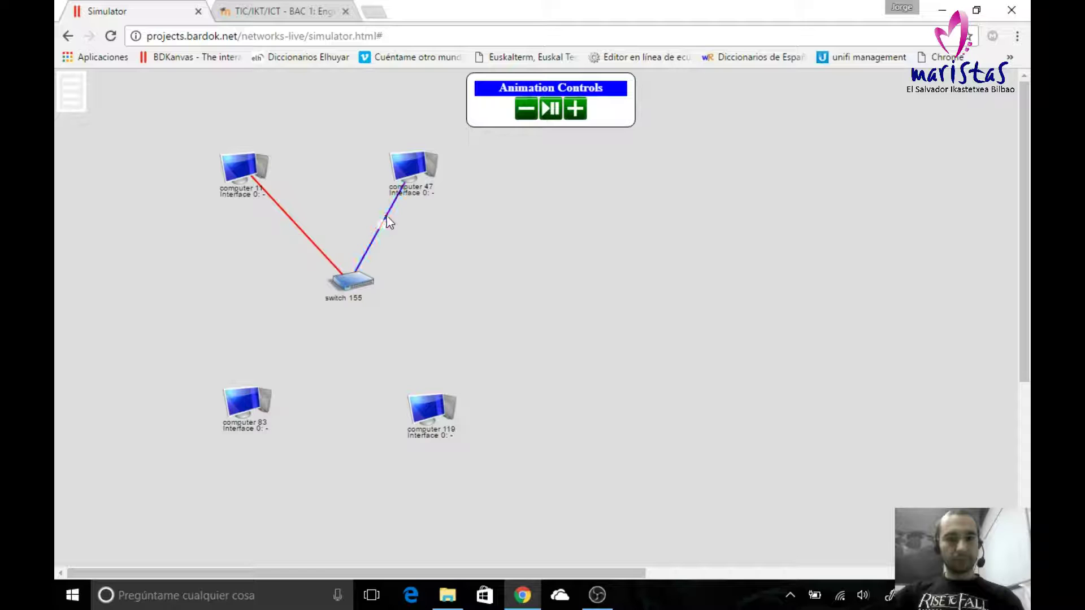
# Step: Link switch 155 Interface 2 to computer 83's Interface 0
pyautogui.click(382, 230)
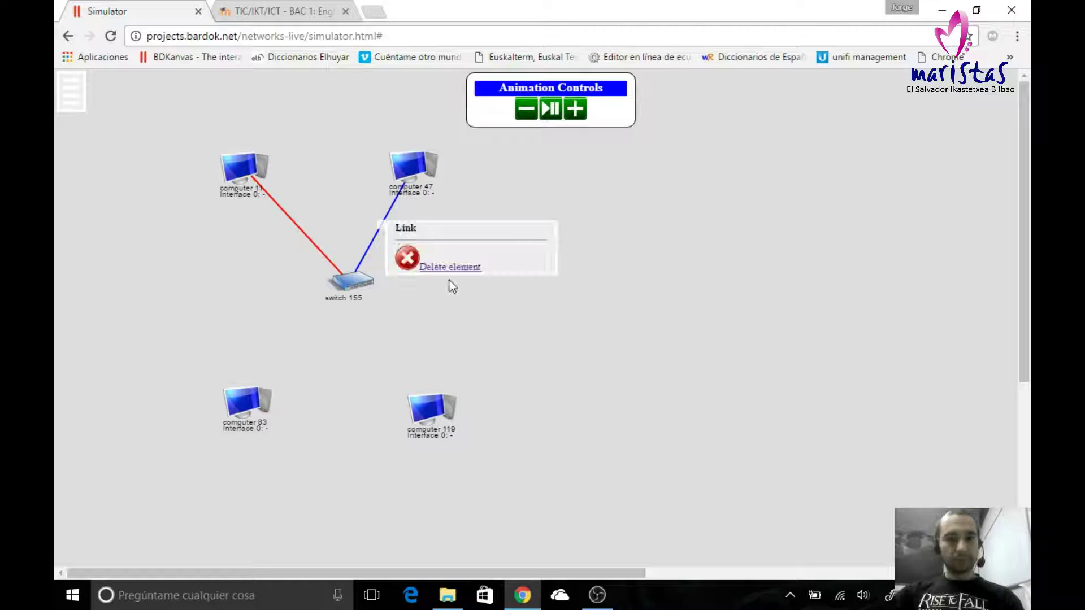
pyautogui.click(527, 345)
pyautogui.click(347, 281)
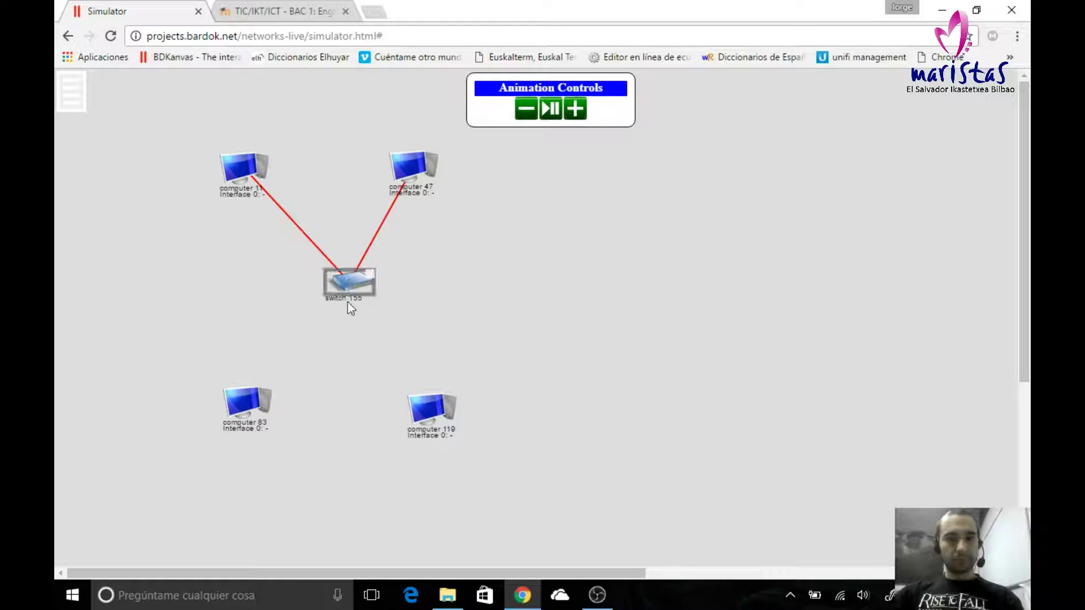
pyautogui.click(371, 273)
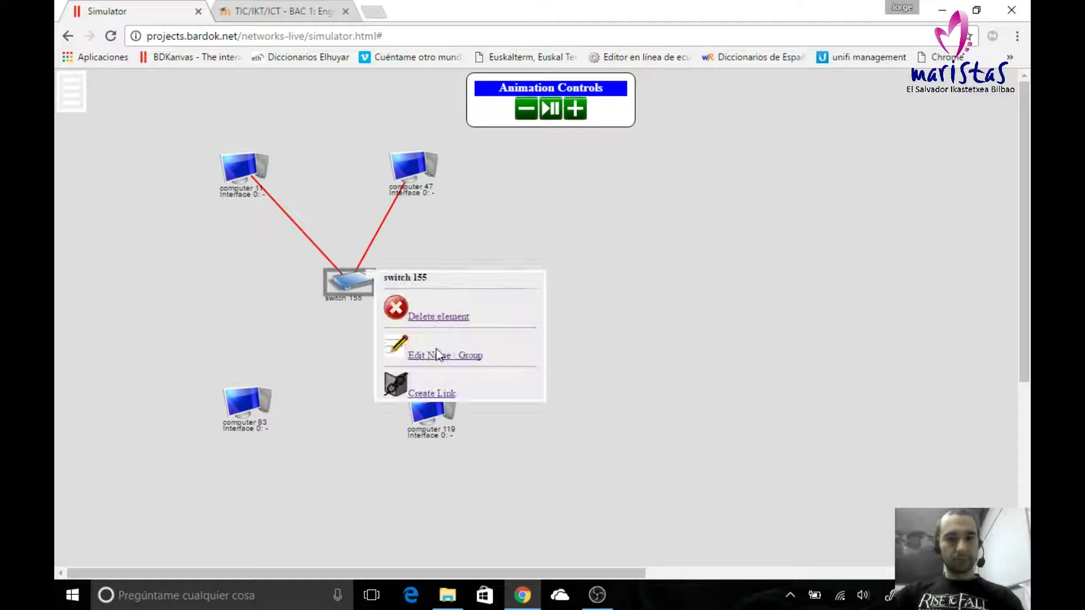
pyautogui.click(246, 402)
pyautogui.click(454, 249)
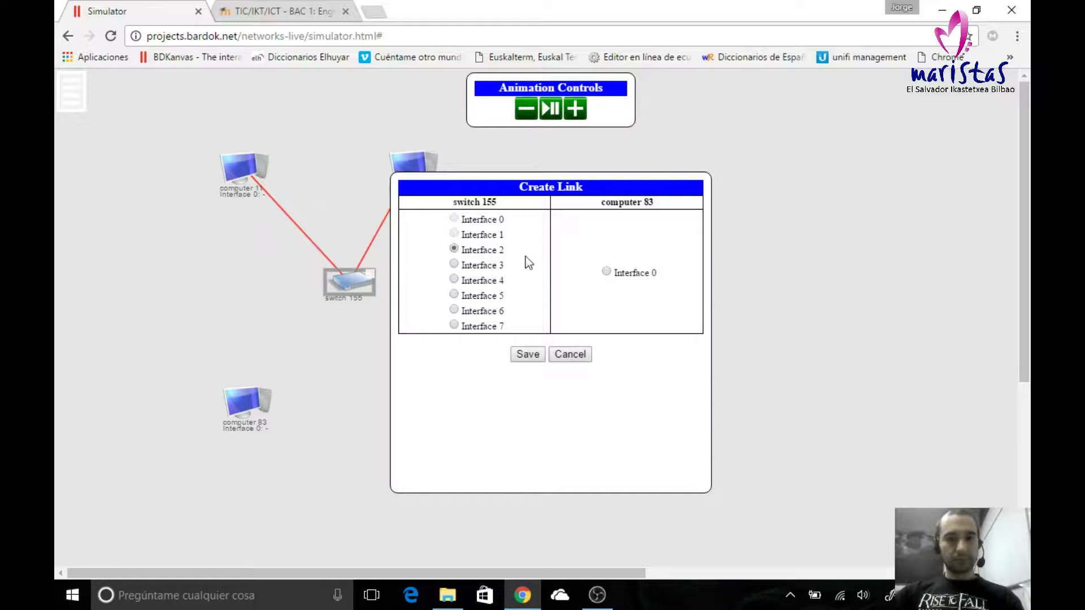
pyautogui.click(607, 271)
pyautogui.click(527, 355)
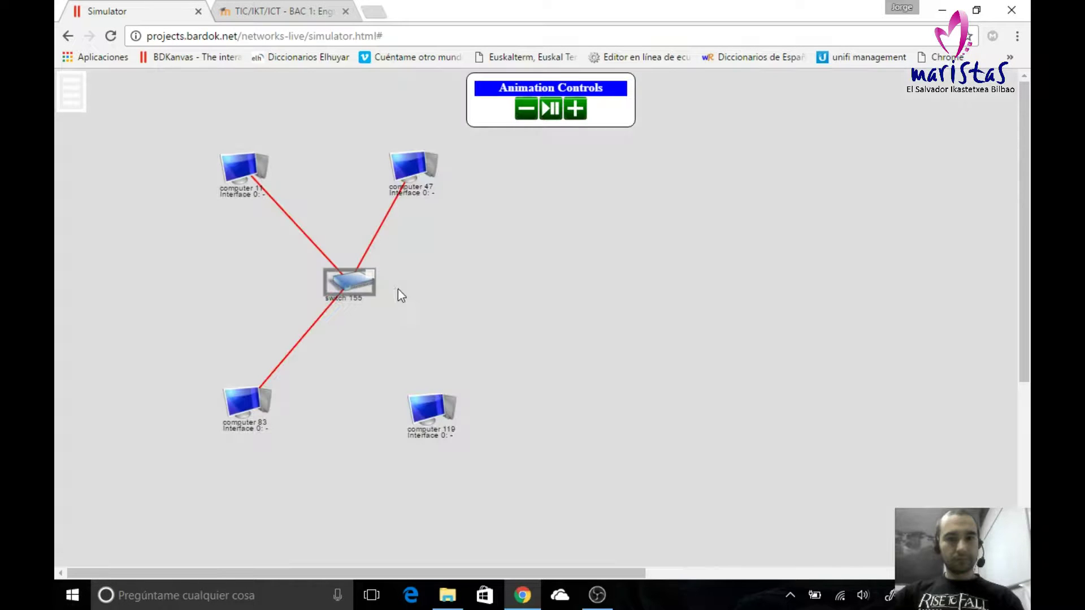
# Step: Link switch 155 Interface 3 to computer 119's Interface 0
pyautogui.click(375, 276)
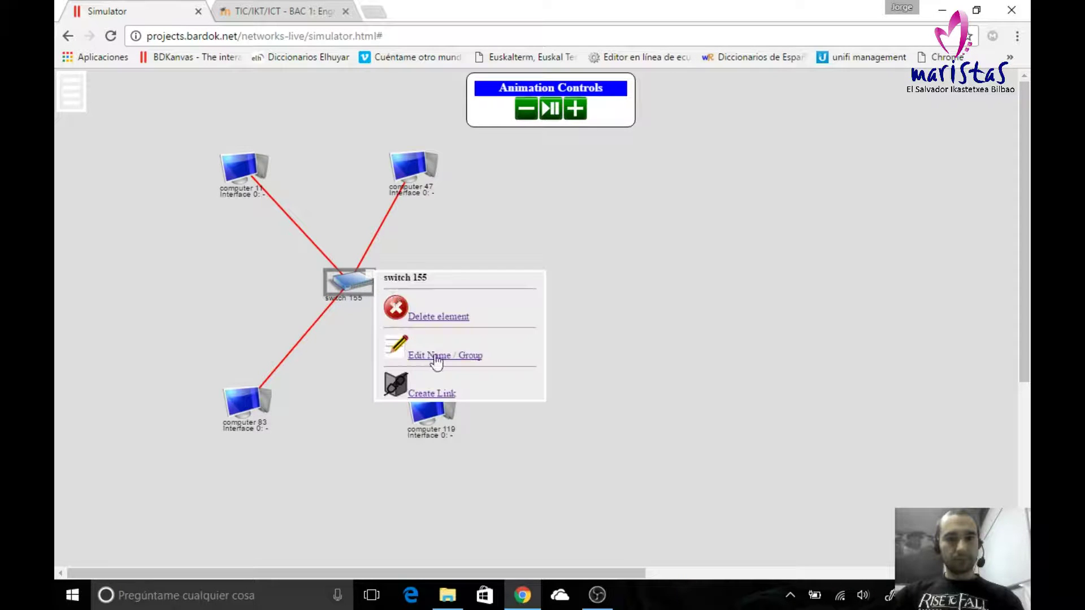
pyautogui.click(433, 396)
pyautogui.click(432, 409)
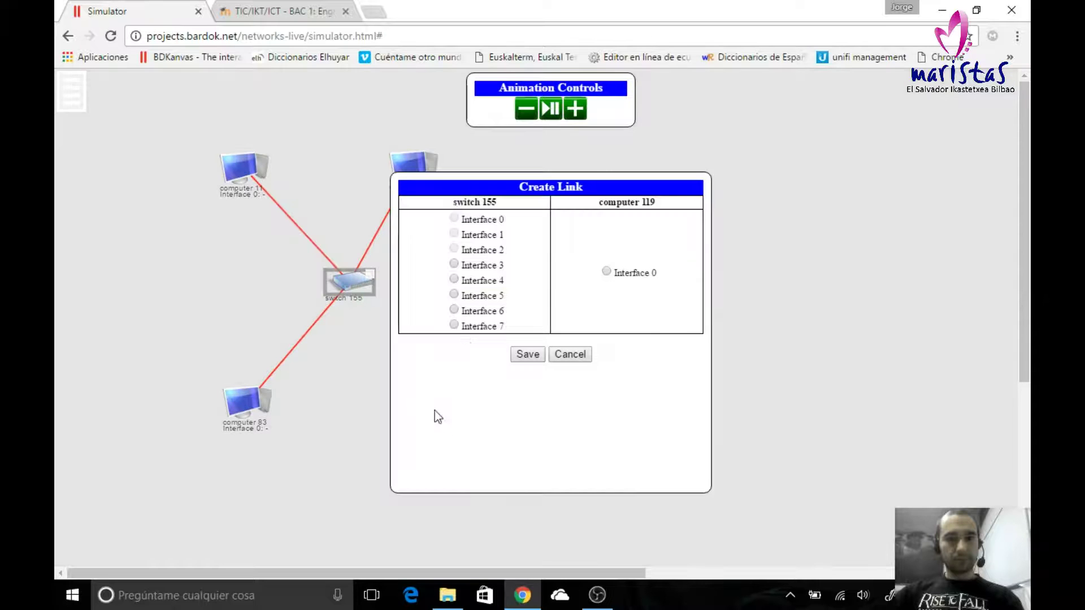
pyautogui.click(454, 265)
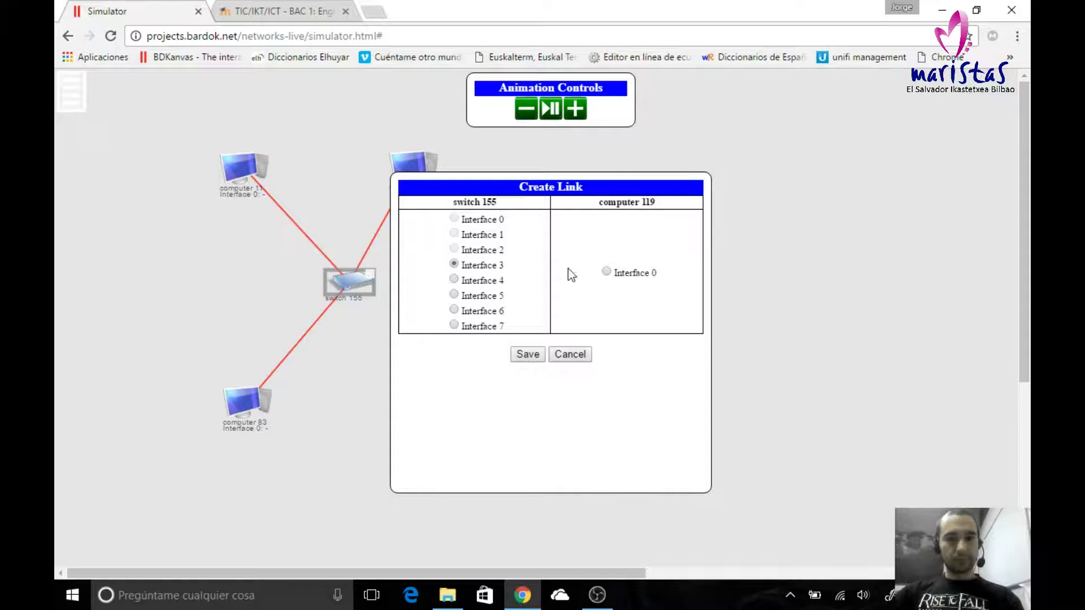
pyautogui.click(606, 271)
pyautogui.click(528, 355)
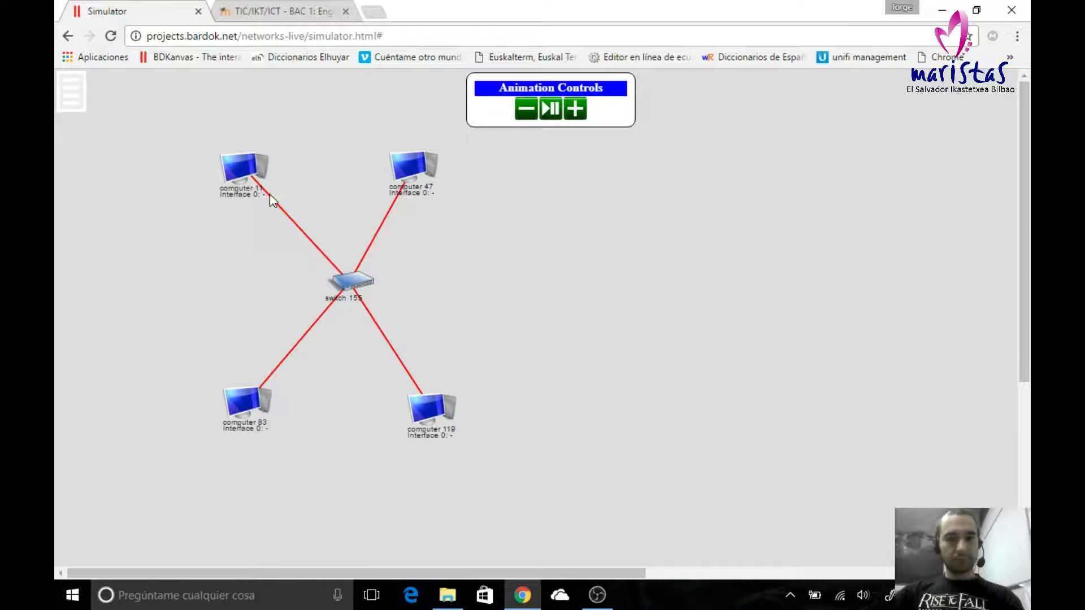
# Step: Give computer 11's Interface 0 the address 10.0.0.1 with mask 255.255.255.0
pyautogui.click(267, 159)
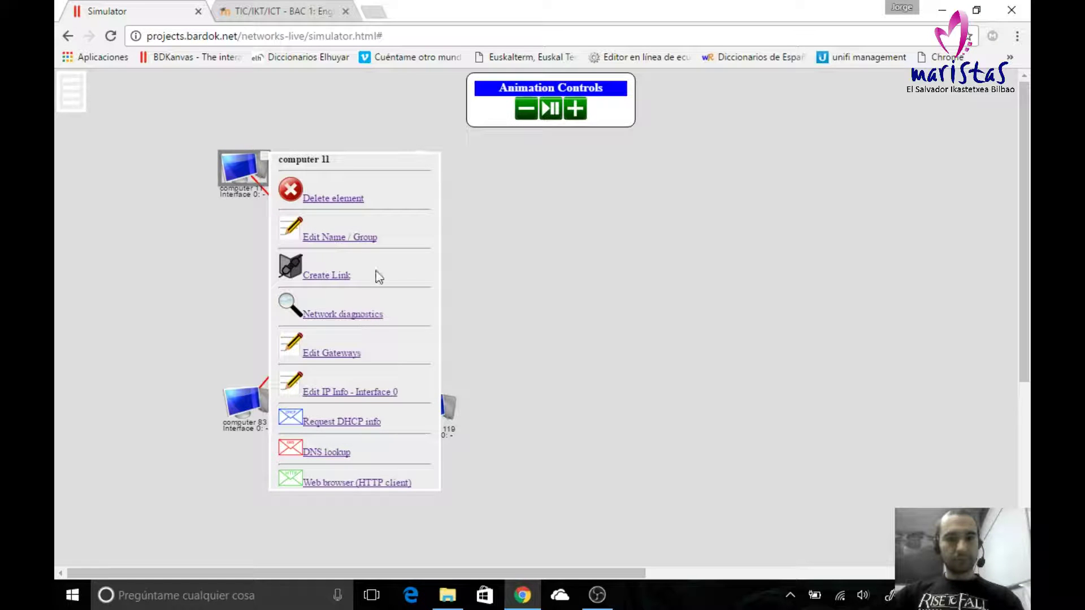
pyautogui.click(339, 391)
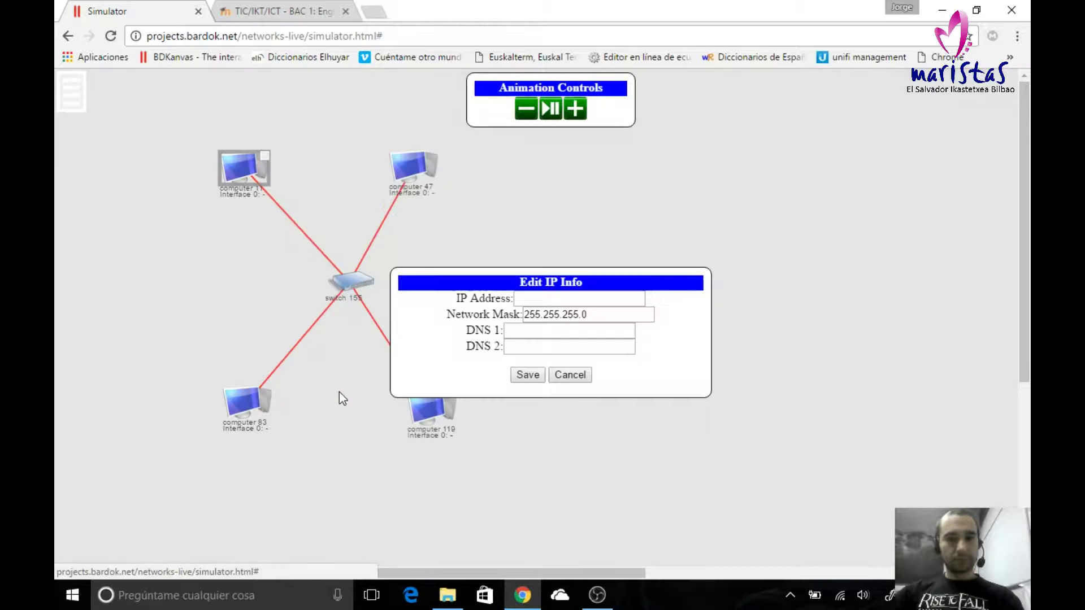
pyautogui.click(577, 299)
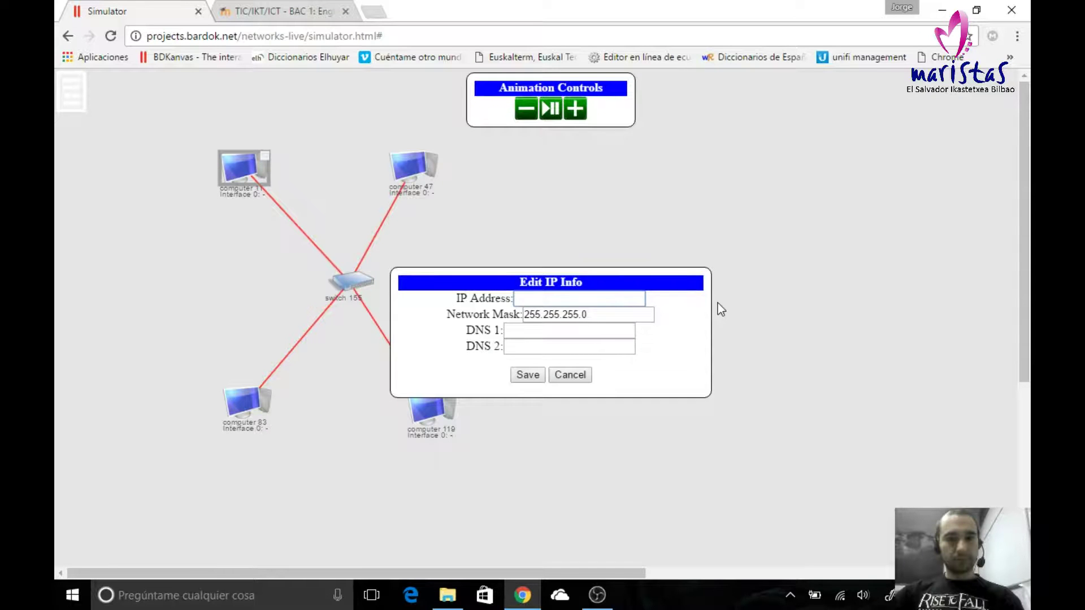
pyautogui.write('10.0.0.1')
pyautogui.hotkey('ctrl', 'a')
pyautogui.moveTo(579, 315); pyautogui.dragTo(493, 303)
pyautogui.click(542, 298)
pyautogui.click(556, 300)
pyautogui.click(537, 375)
# Step: Set computer 47's Interface 0 address to 10.0.0.2
pyautogui.click(418, 170)
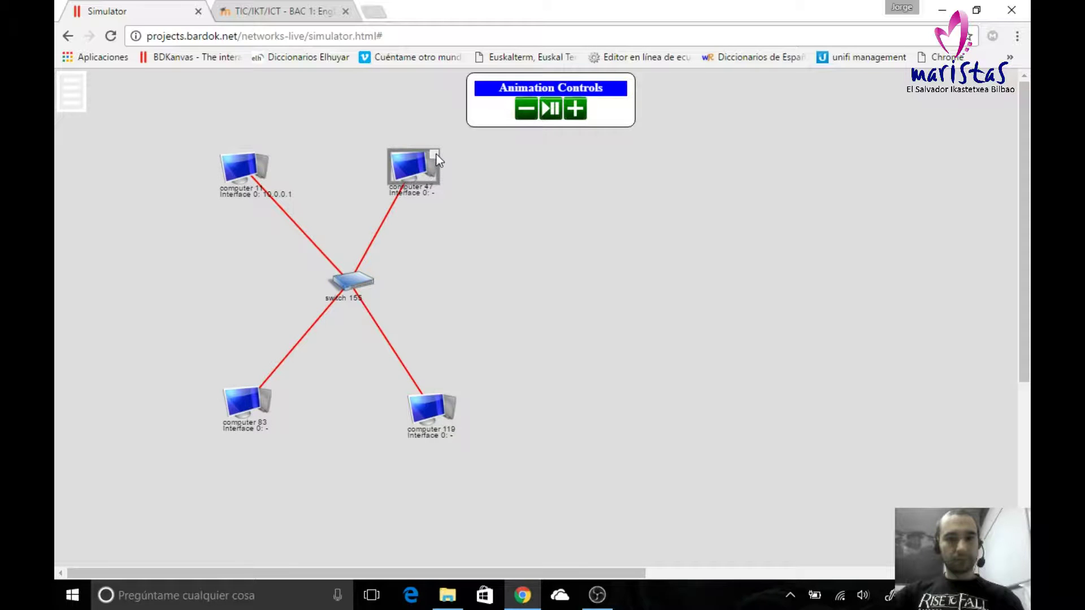
pyautogui.click(434, 154)
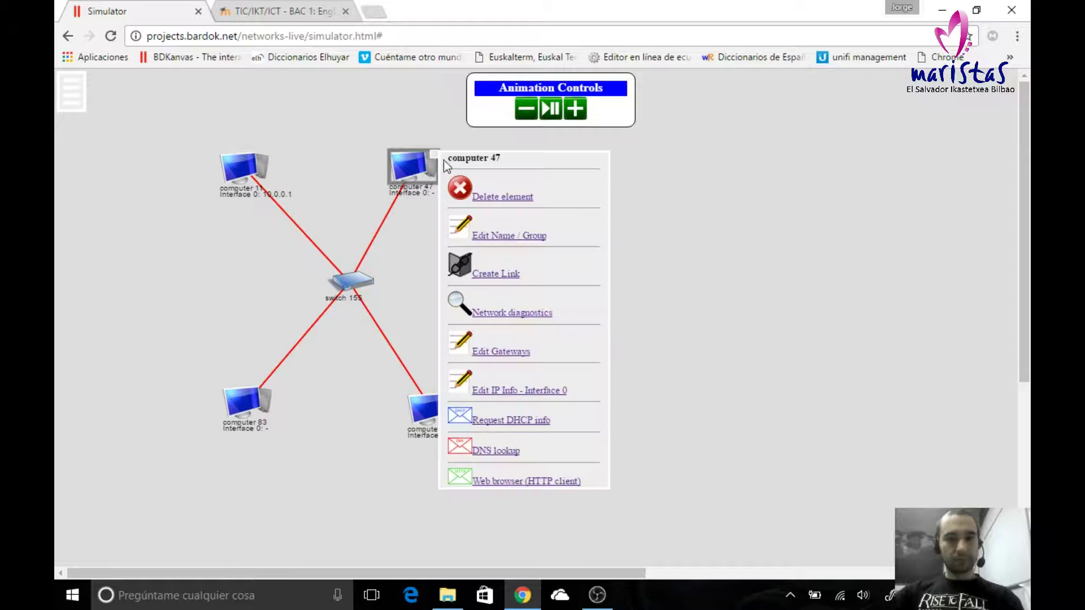
pyautogui.click(510, 393)
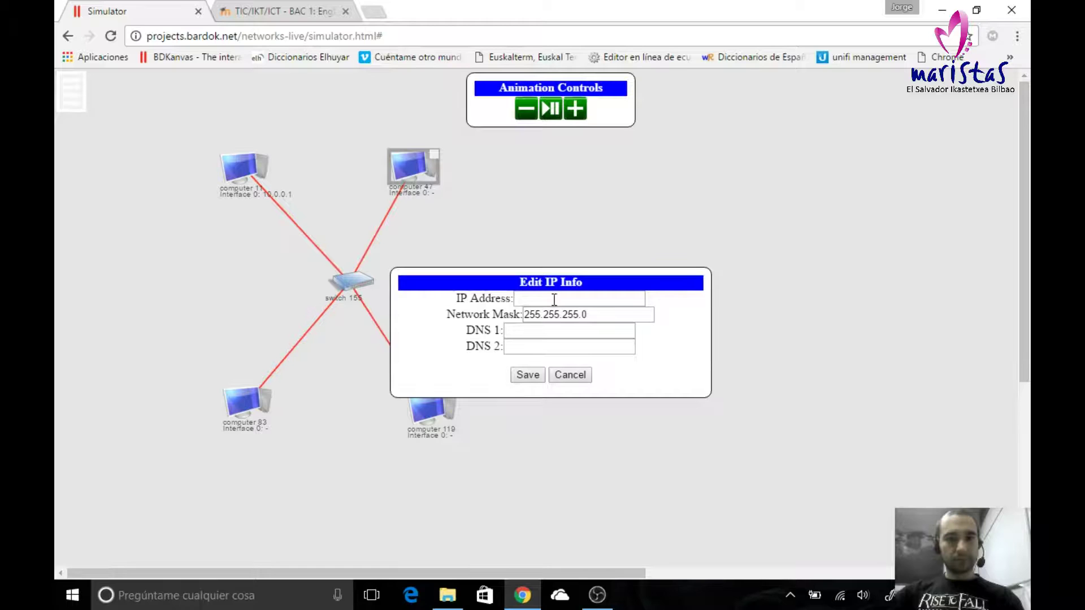
pyautogui.click(638, 304)
pyautogui.write('10.0.0.2')
pyautogui.click(534, 373)
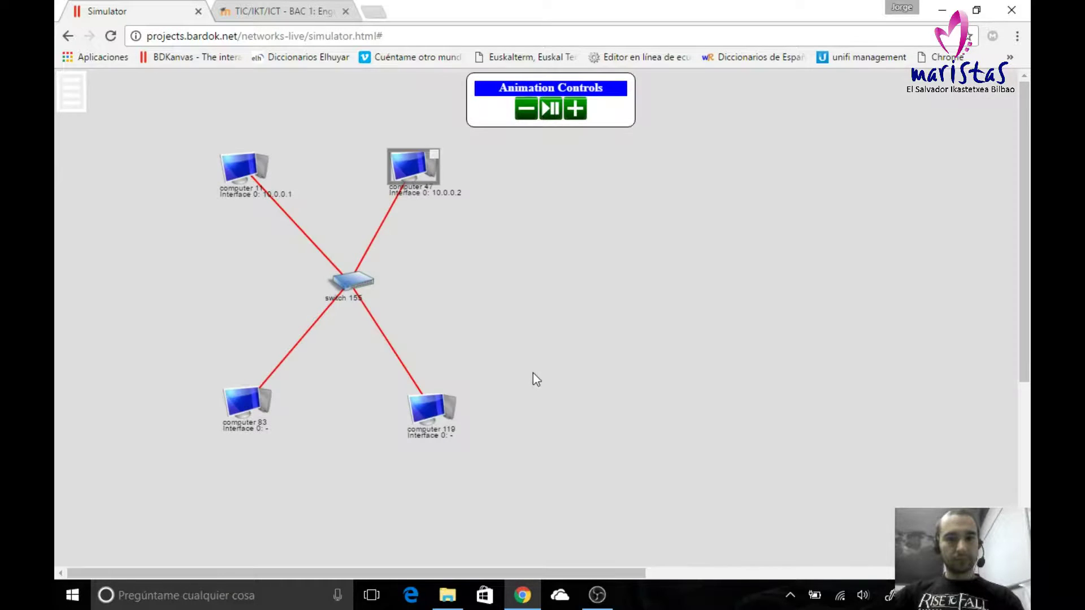
# Step: Set computer 83's Interface 0 address to 10.0.0.3
pyautogui.click(251, 400)
pyautogui.click(268, 389)
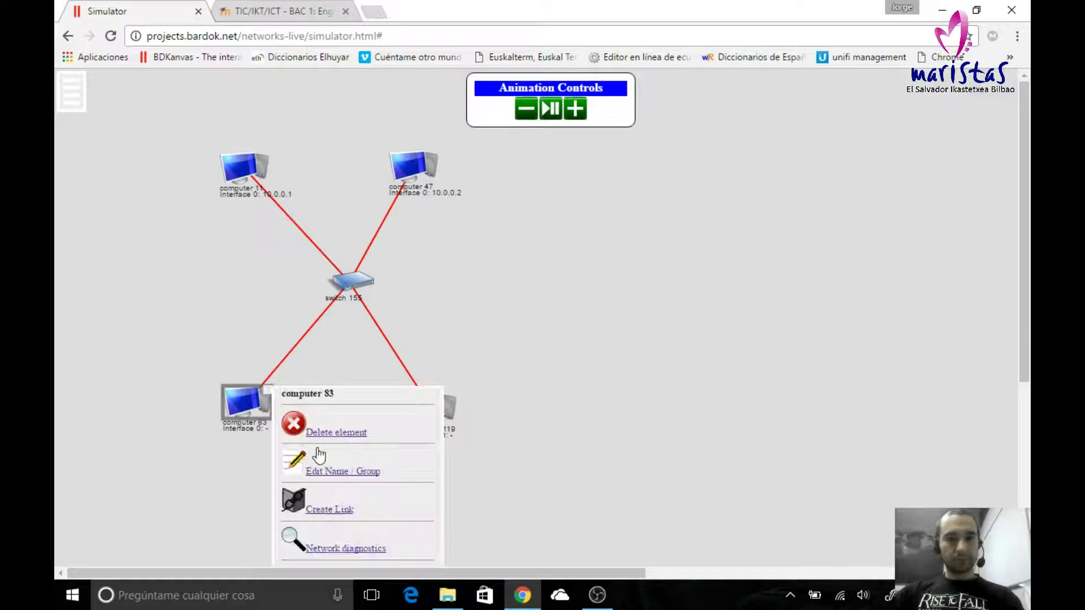
pyautogui.scroll(-3, 628, 473)
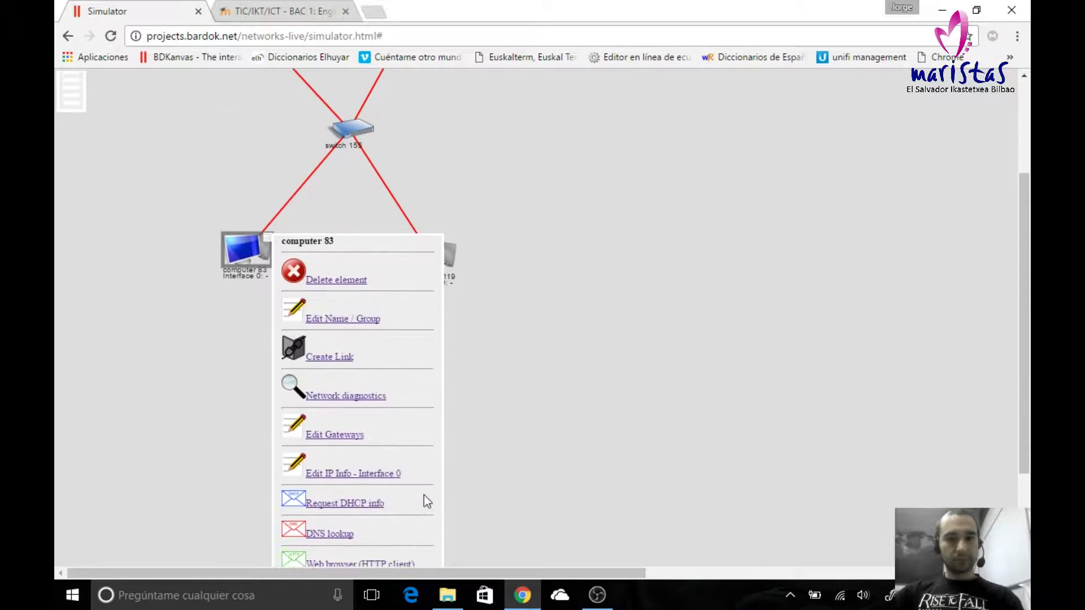
pyautogui.click(377, 477)
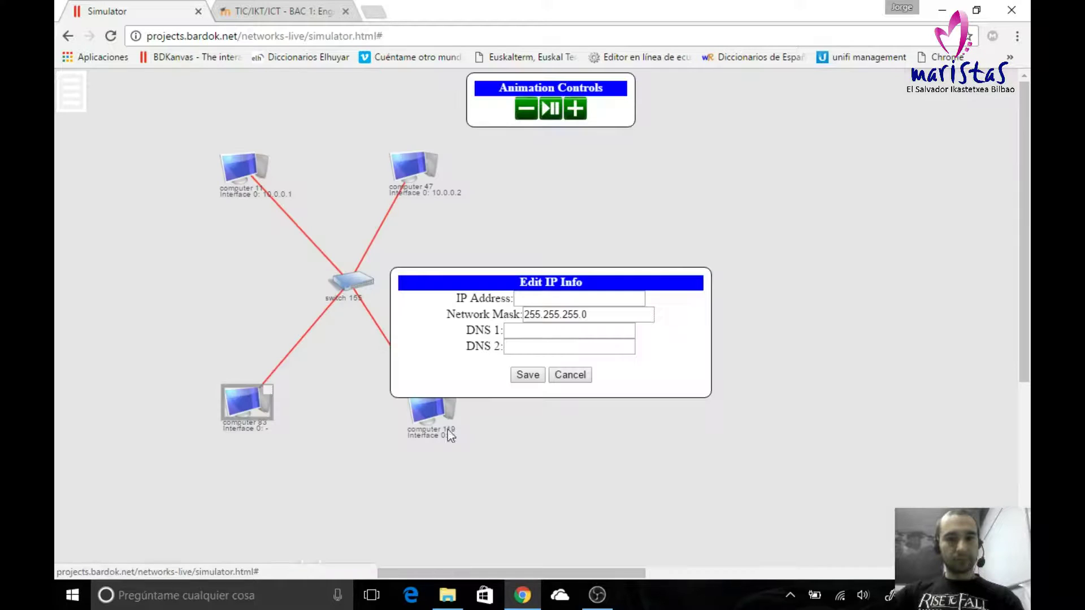
pyautogui.click(581, 300)
pyautogui.write('10.0.0.1')
pyautogui.press('BackSpace')
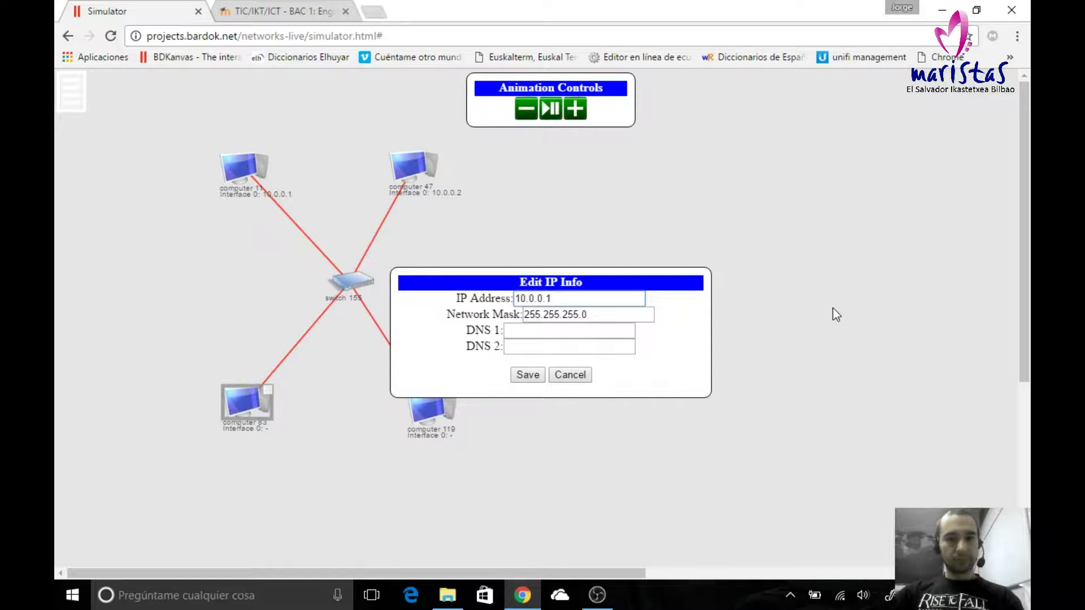
pyautogui.write('2')
pyautogui.press('BackSpace')
pyautogui.write('3')
pyautogui.click(530, 374)
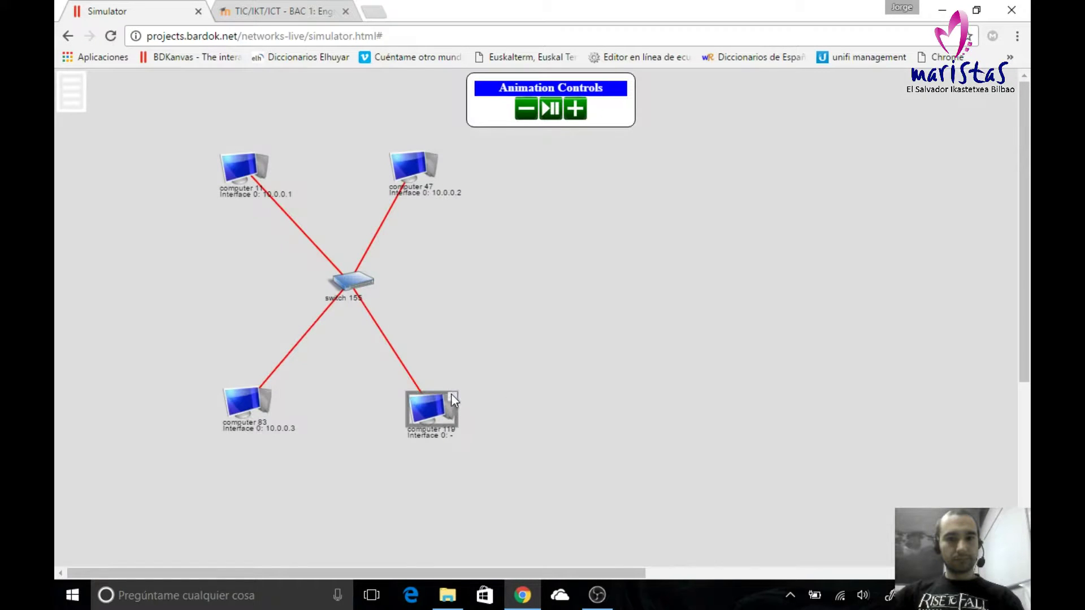
# Step: Set computer 119's Interface 0 address to 10.0.0.4
pyautogui.click(454, 400)
pyautogui.scroll(-3, 541, 457)
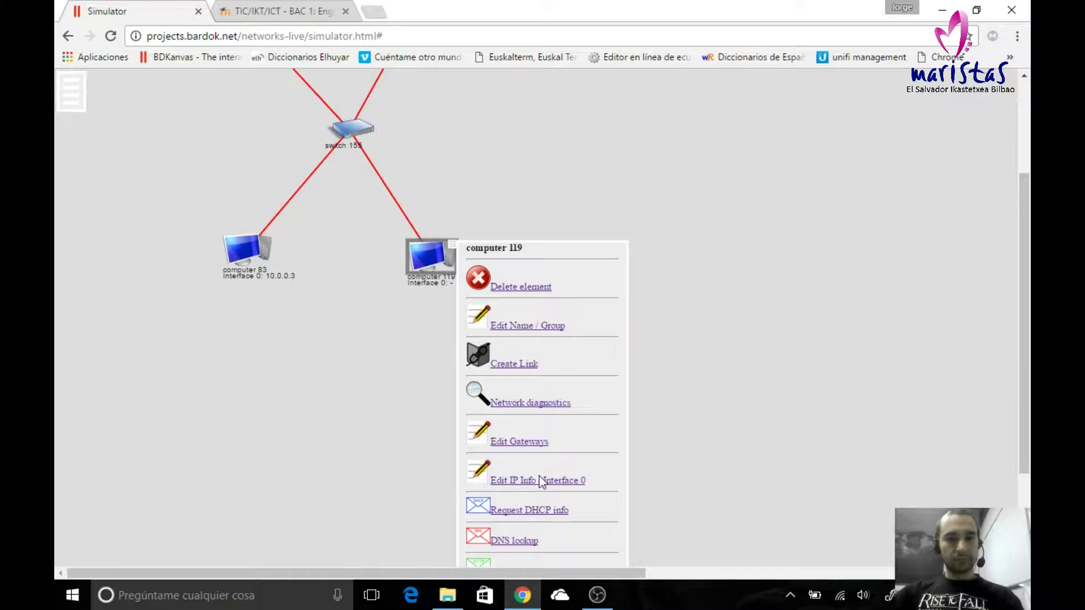
pyautogui.click(539, 479)
pyautogui.click(609, 299)
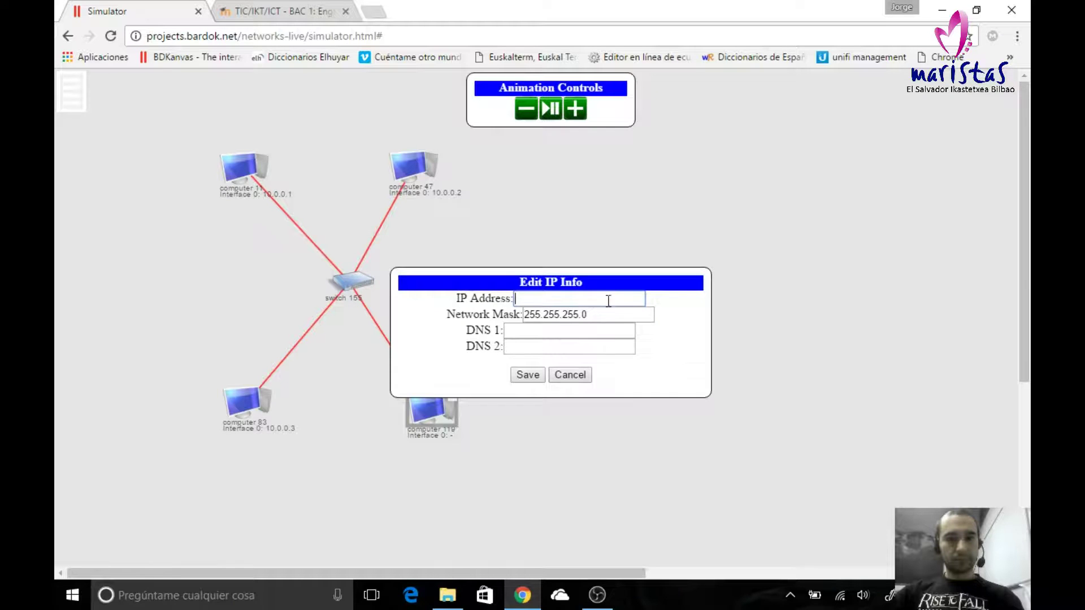
pyautogui.write('10.0.0.1')
pyautogui.press('BackSpace')
pyautogui.write('4')
pyautogui.click(523, 377)
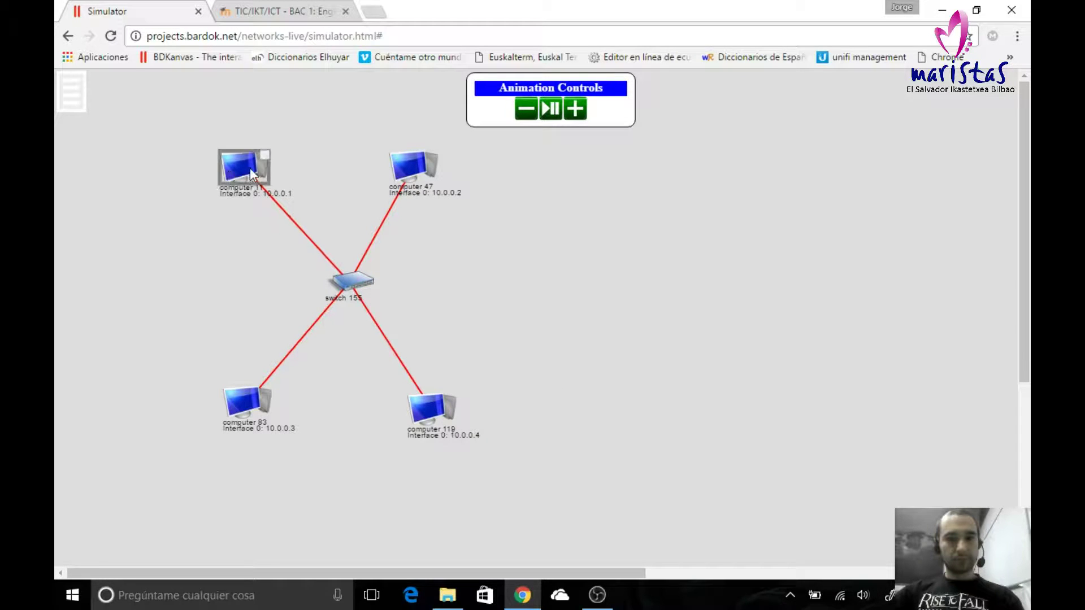
# Step: Open Network diagnostics for computer 11 and move it clear of the network
pyautogui.click(266, 153)
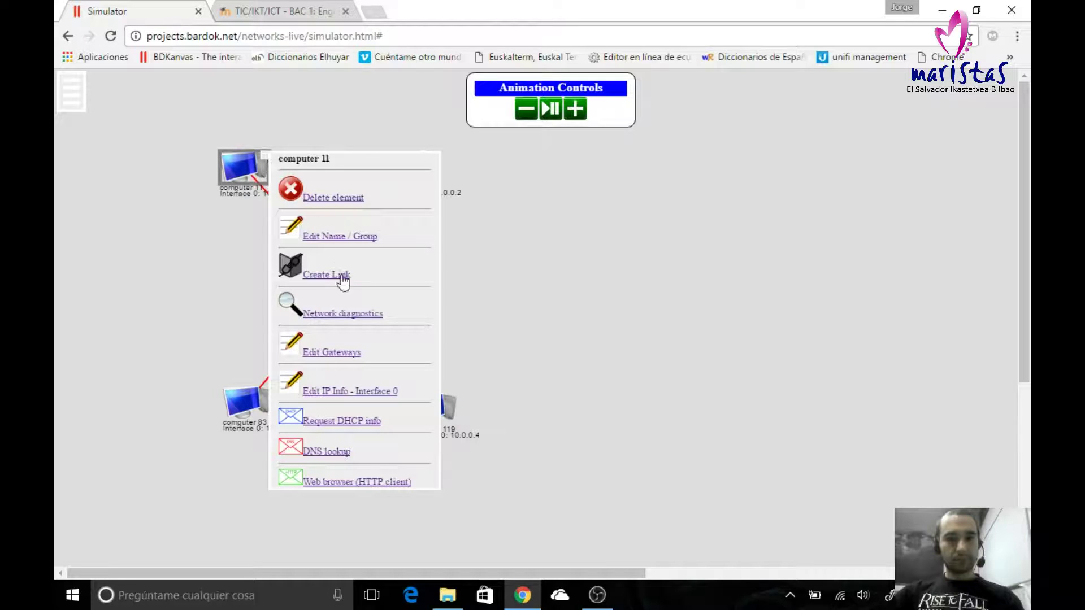
pyautogui.click(350, 317)
pyautogui.moveTo(671, 192); pyautogui.dragTo(809, 191)
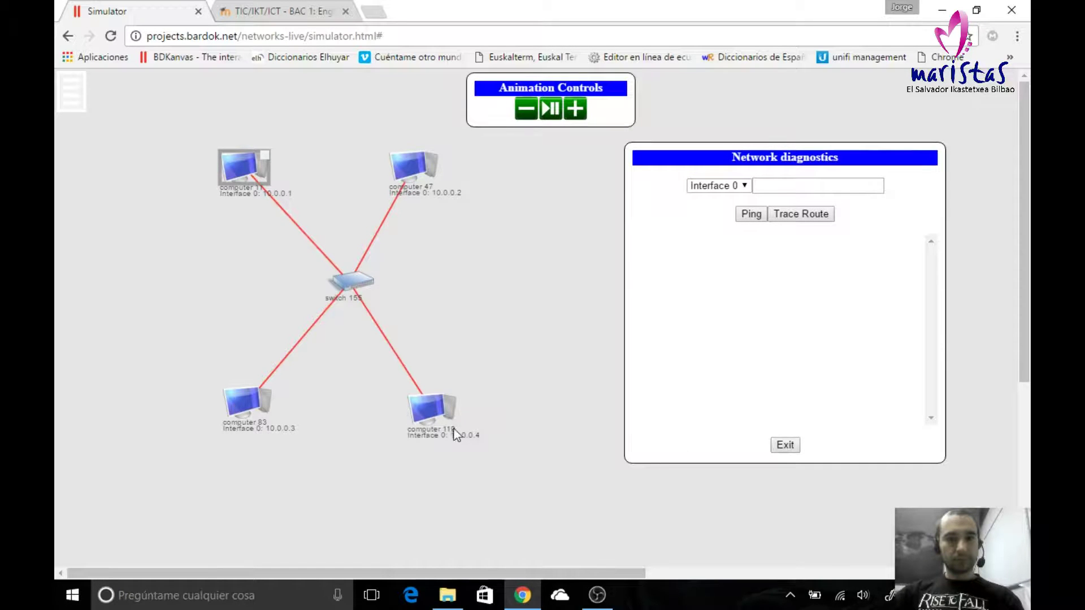
# Step: Ping 10.0.0.4 from computer 11 and play the animation through the switch
pyautogui.click(864, 182)
pyautogui.write('networks 03 00')
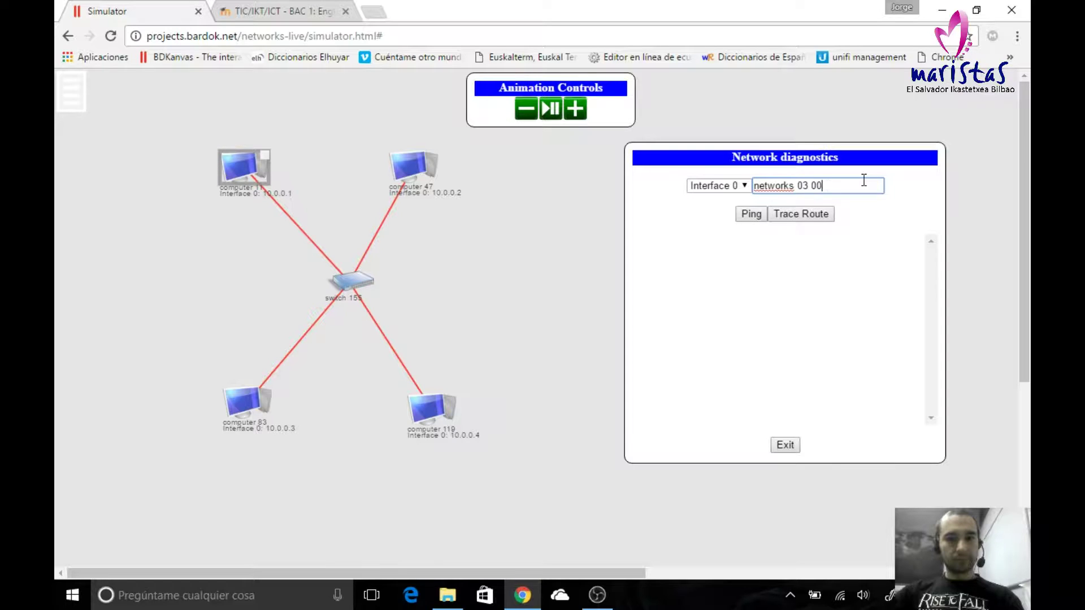
pyautogui.hotkey('ctrl', 'a')
pyautogui.press('BackSpace')
pyautogui.write('10.0.0.4')
pyautogui.click(751, 214)
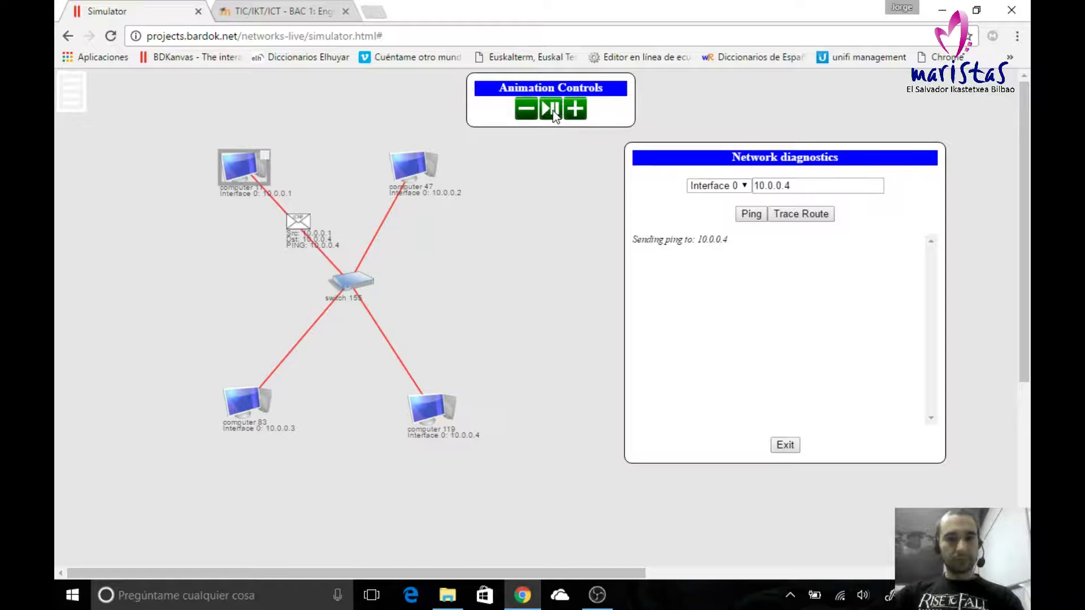
pyautogui.click(554, 116)
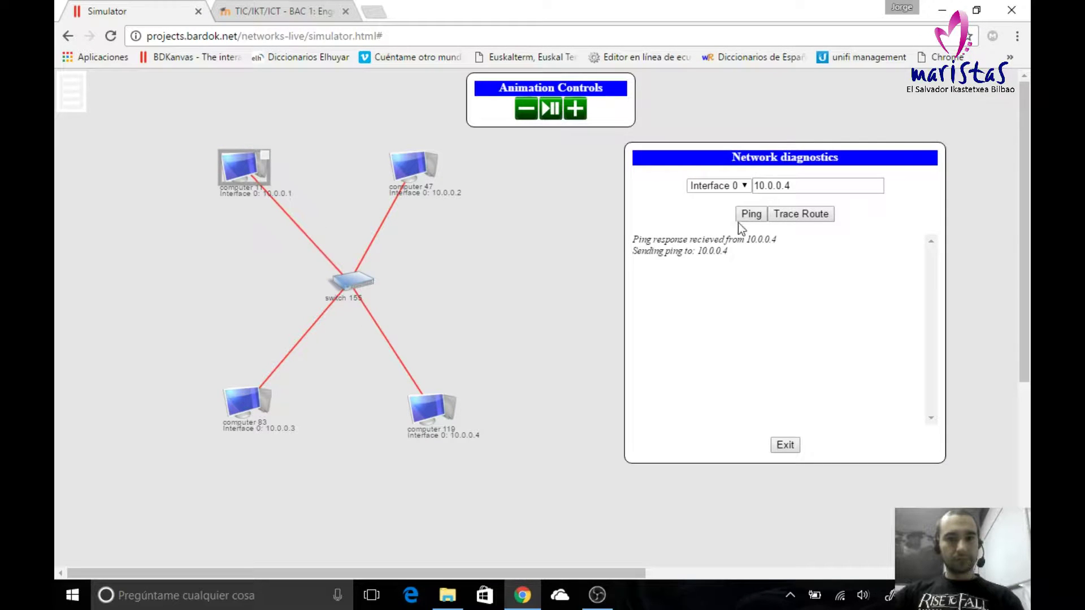
# Step: Ping 10.0.0.4 again, then 10.0.0.3 and 10.0.0.2 from computer 11
pyautogui.click(757, 214)
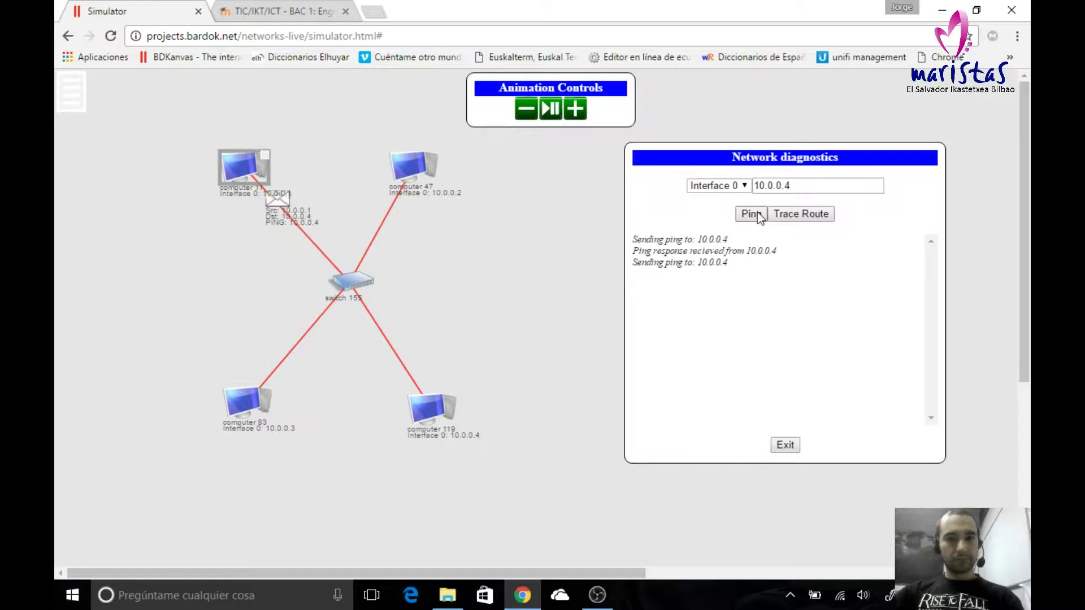
pyautogui.click(804, 191)
pyautogui.press('BackSpace')
pyautogui.write('3')
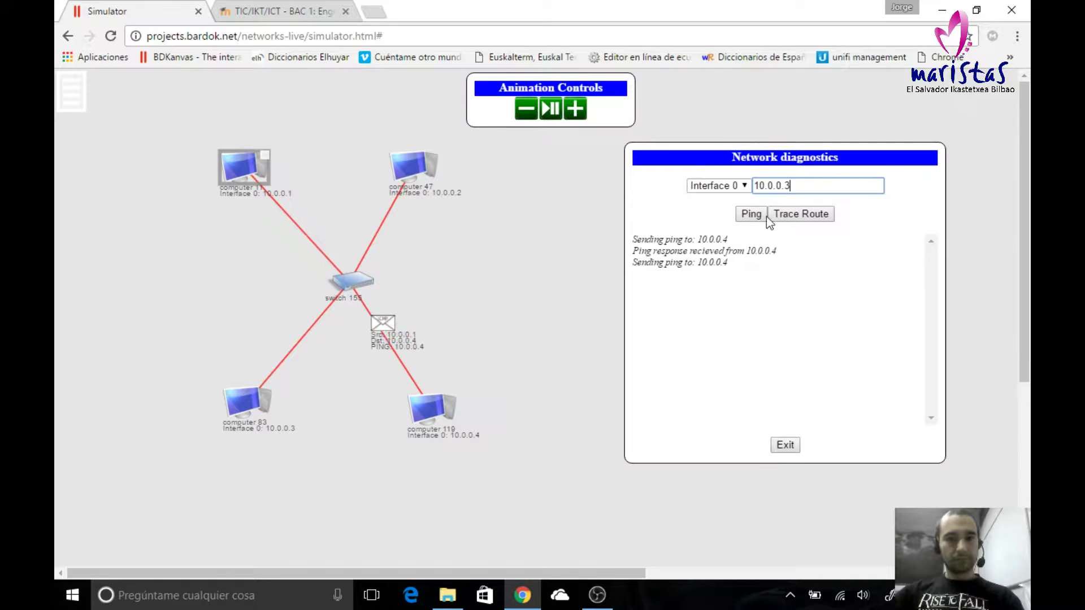
pyautogui.click(757, 216)
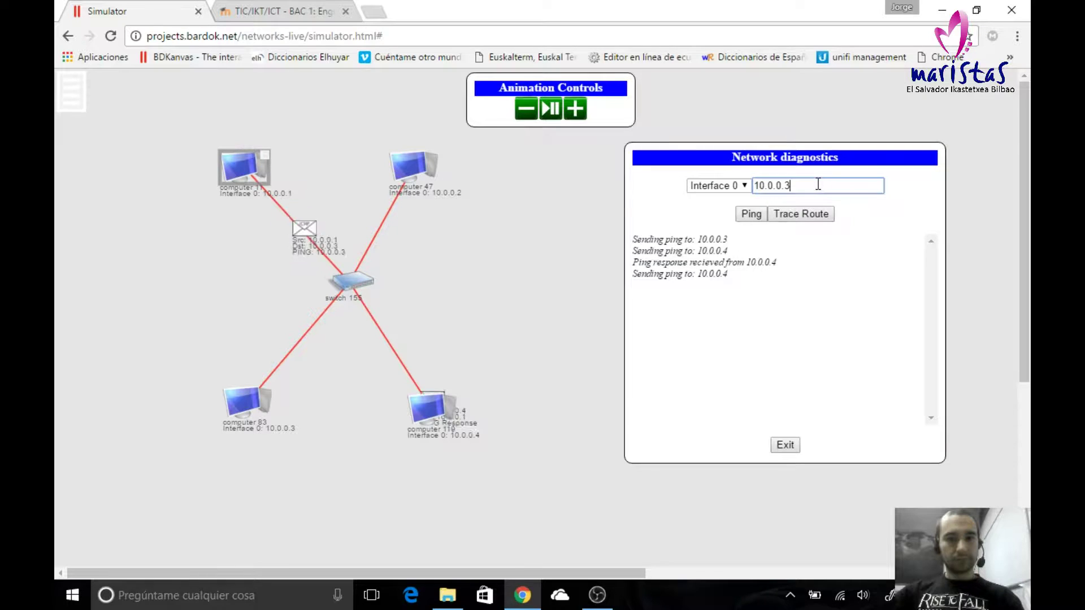
pyautogui.click(798, 188)
pyautogui.press('BackSpace')
pyautogui.write('2')
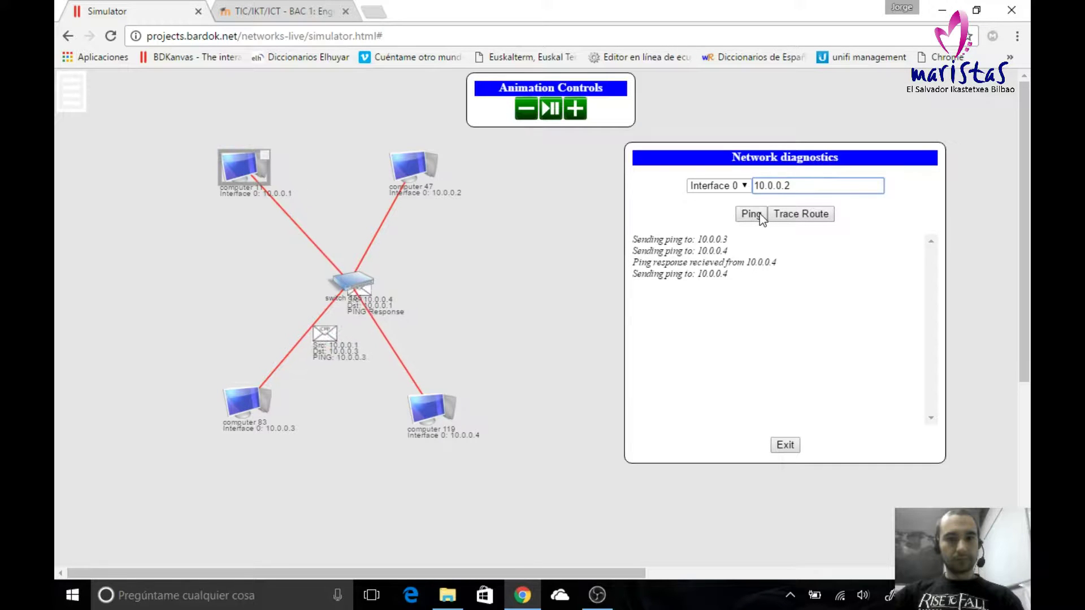
pyautogui.click(760, 213)
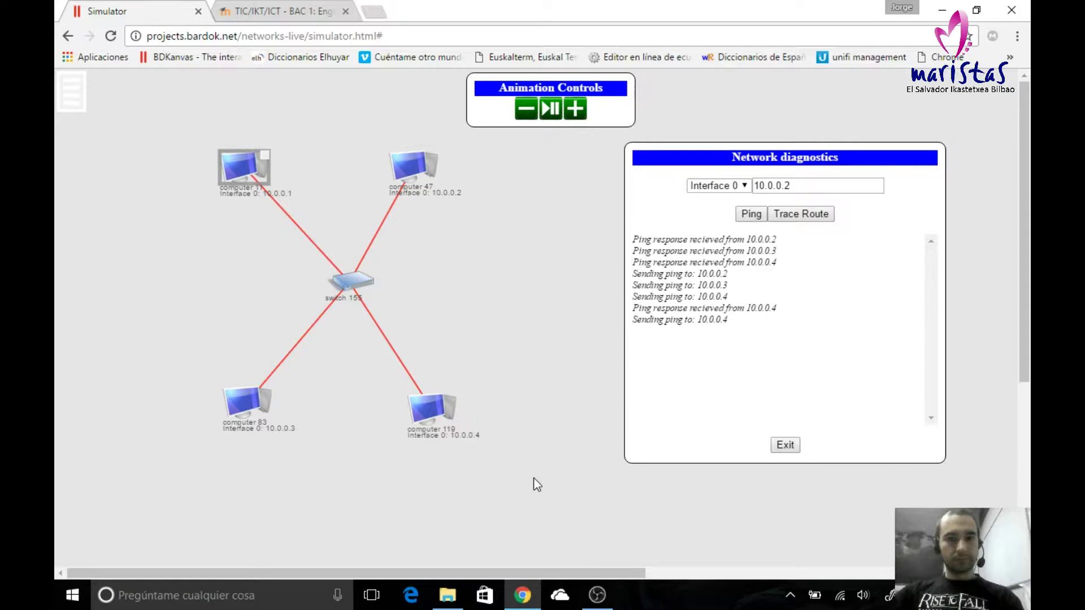
# Step: Close diagnostics and add switch 183 to the right of switch 155
pyautogui.click(784, 446)
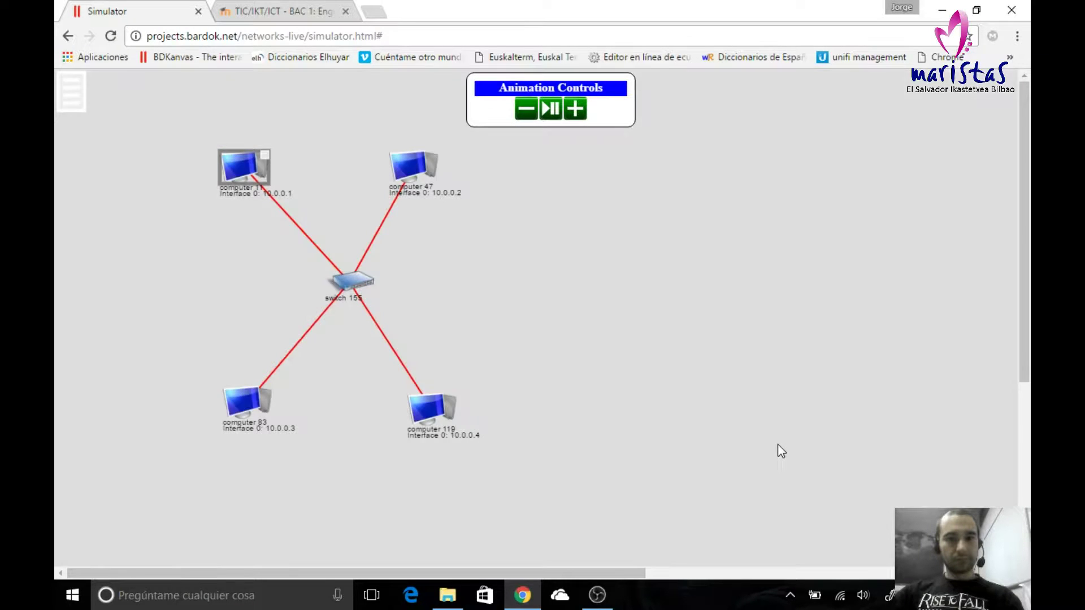
pyautogui.click(68, 101)
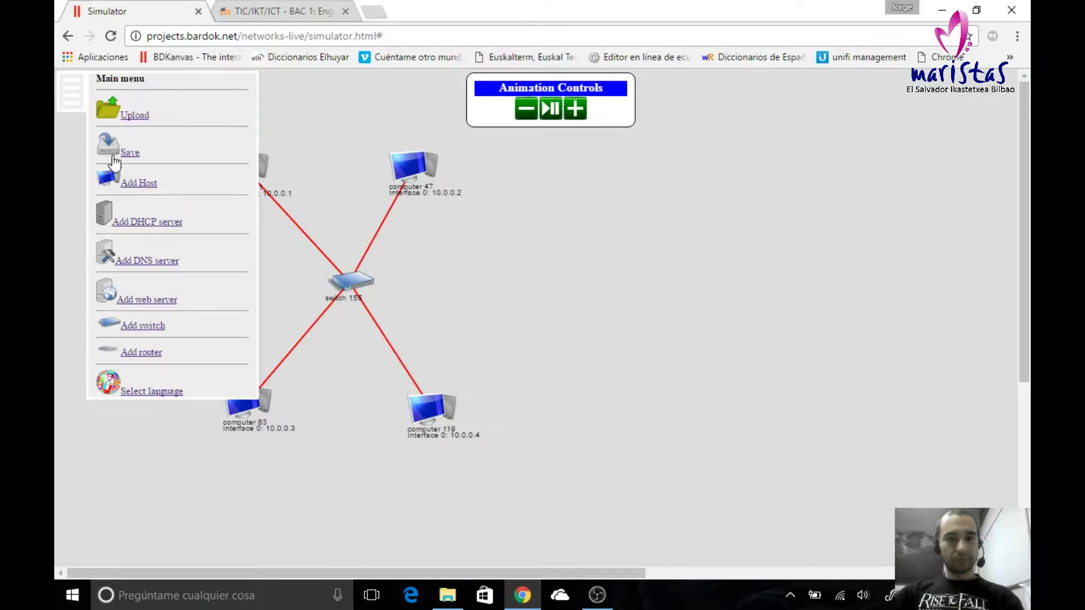
pyautogui.click(135, 331)
pyautogui.moveTo(86, 133); pyautogui.dragTo(243, 206)
pyautogui.moveTo(466, 256); pyautogui.dragTo(582, 289)
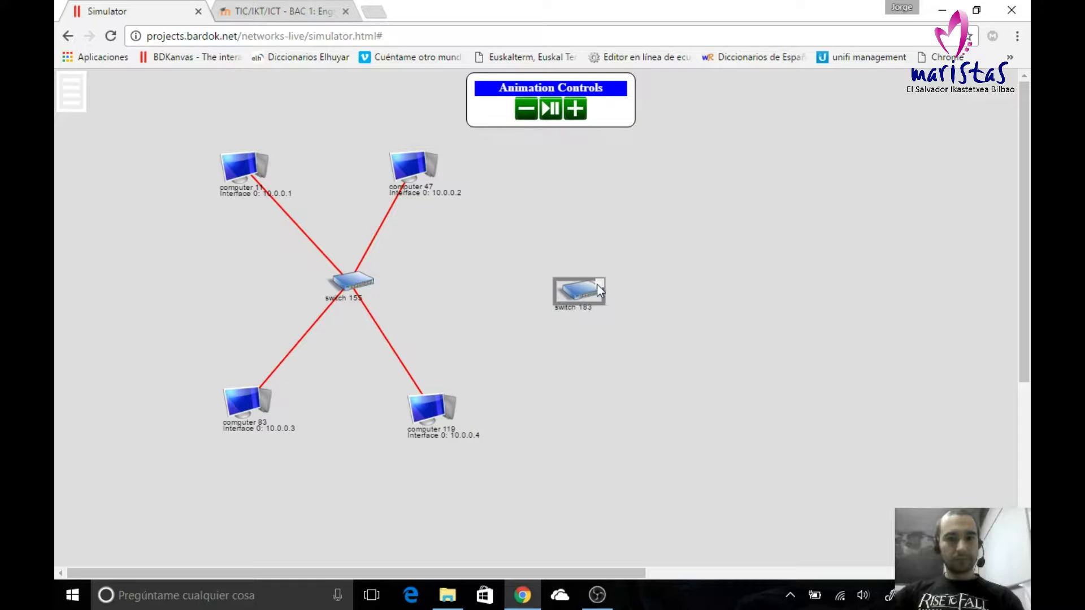
# Step: Link switch 183 Interface 0 to switch 155 Interface 4
pyautogui.click(598, 285)
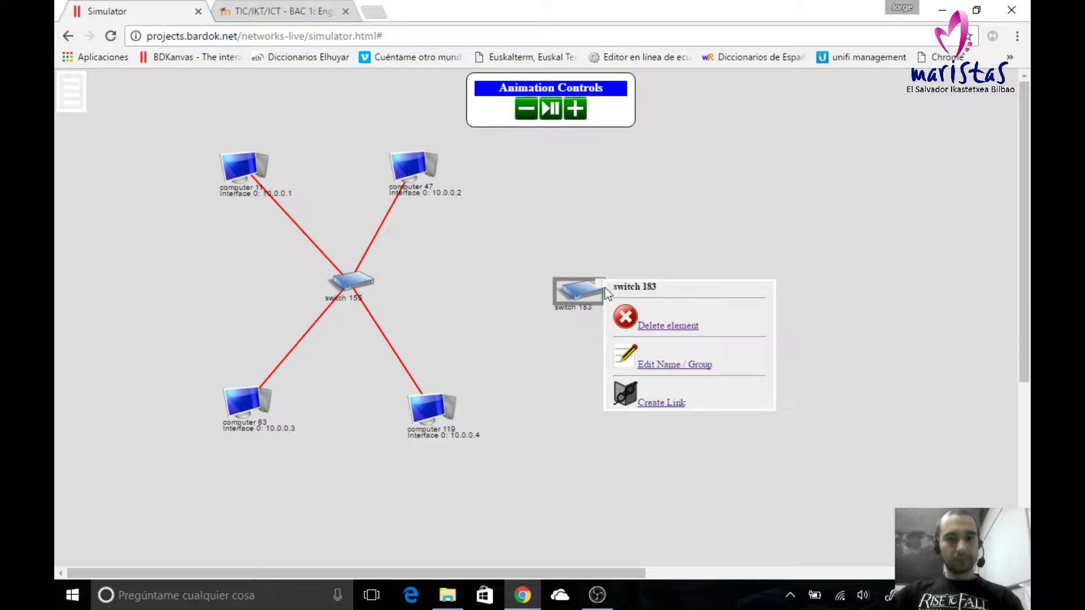
pyautogui.click(650, 404)
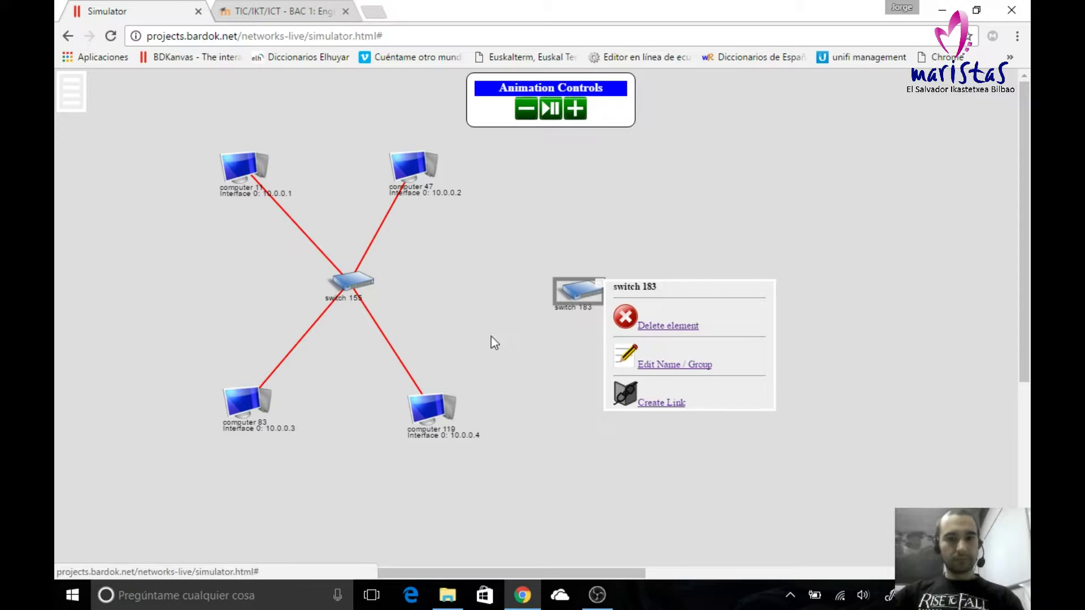
pyautogui.click(362, 280)
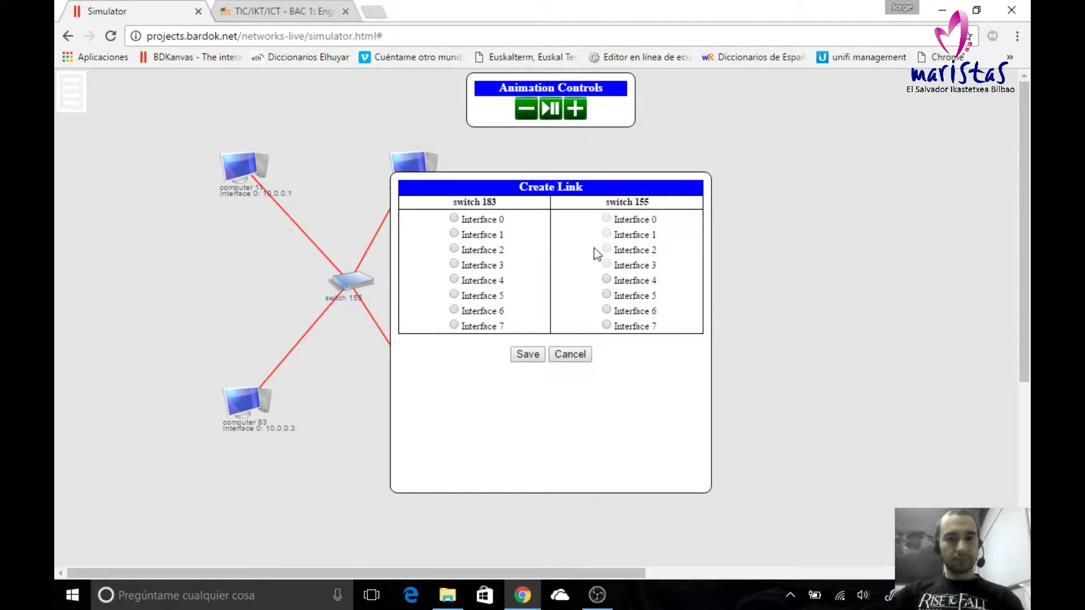
pyautogui.click(607, 281)
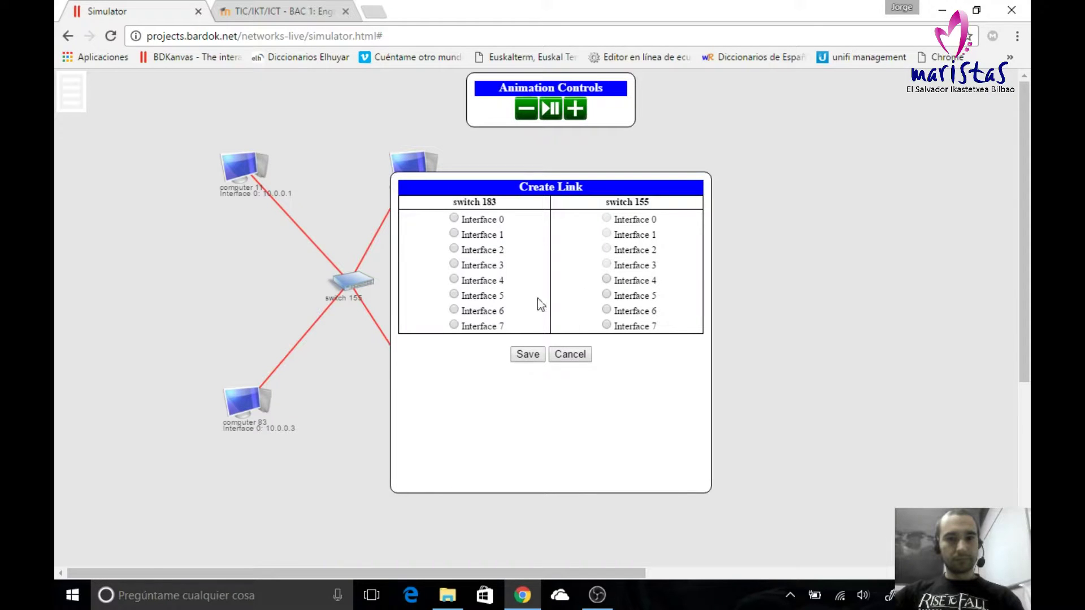
pyautogui.click(455, 219)
pyautogui.click(527, 354)
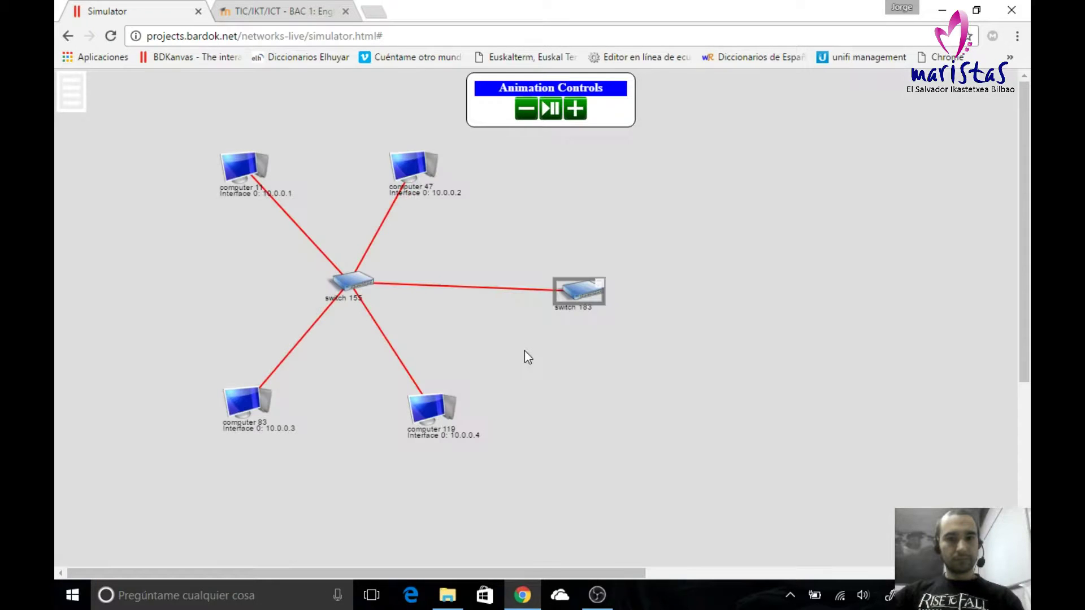
# Step: Add computer 202 to the right of switch 183
pyautogui.click(77, 97)
pyautogui.click(129, 180)
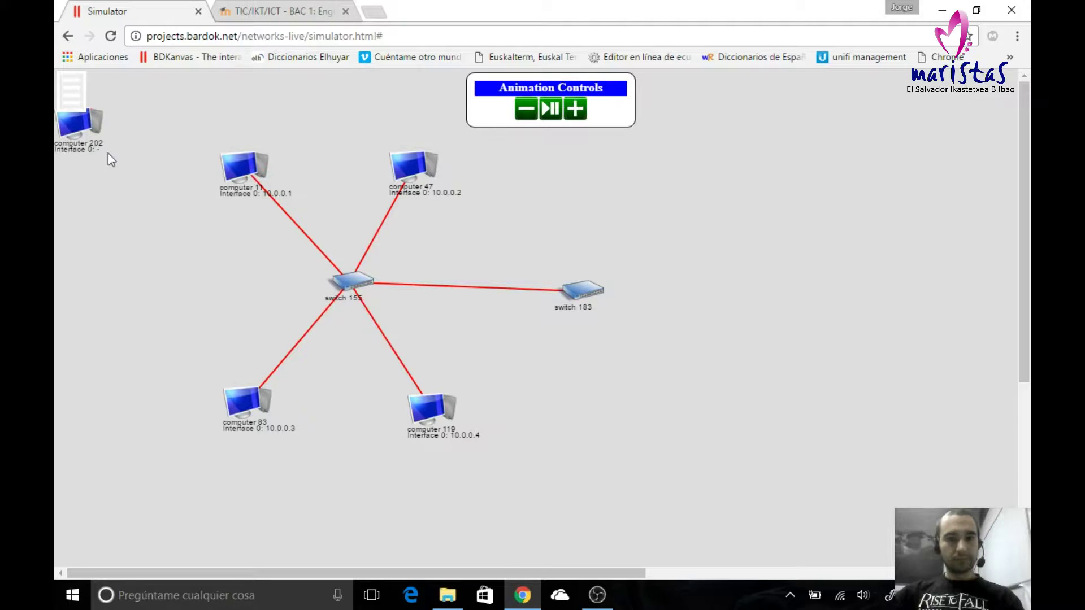
pyautogui.moveTo(85, 131); pyautogui.dragTo(756, 274)
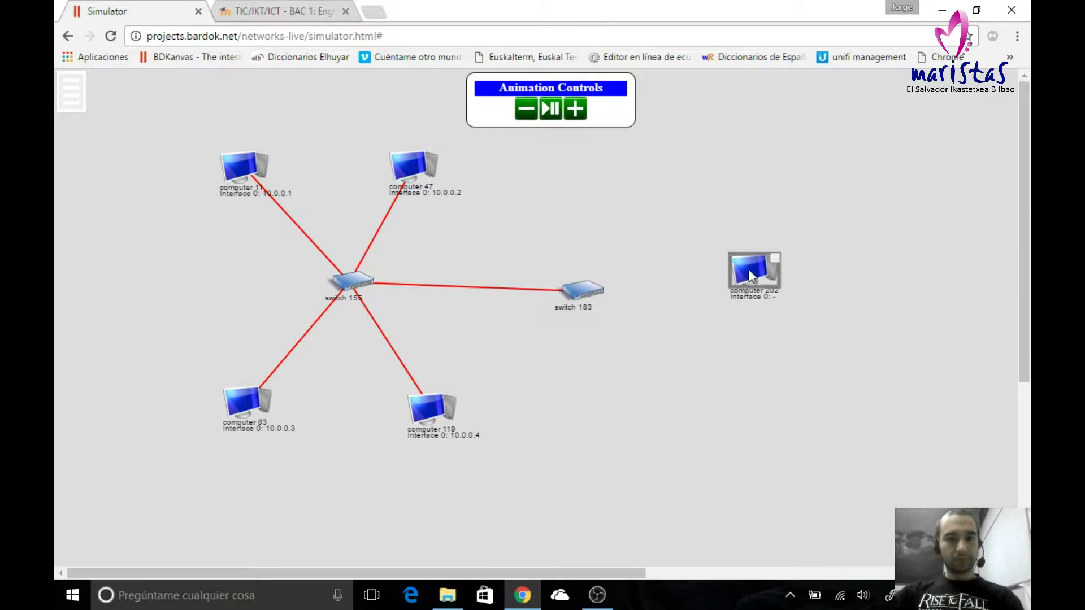
# Step: Link computer 202's Interface 0 to switch 183's Interface 1
pyautogui.click(775, 257)
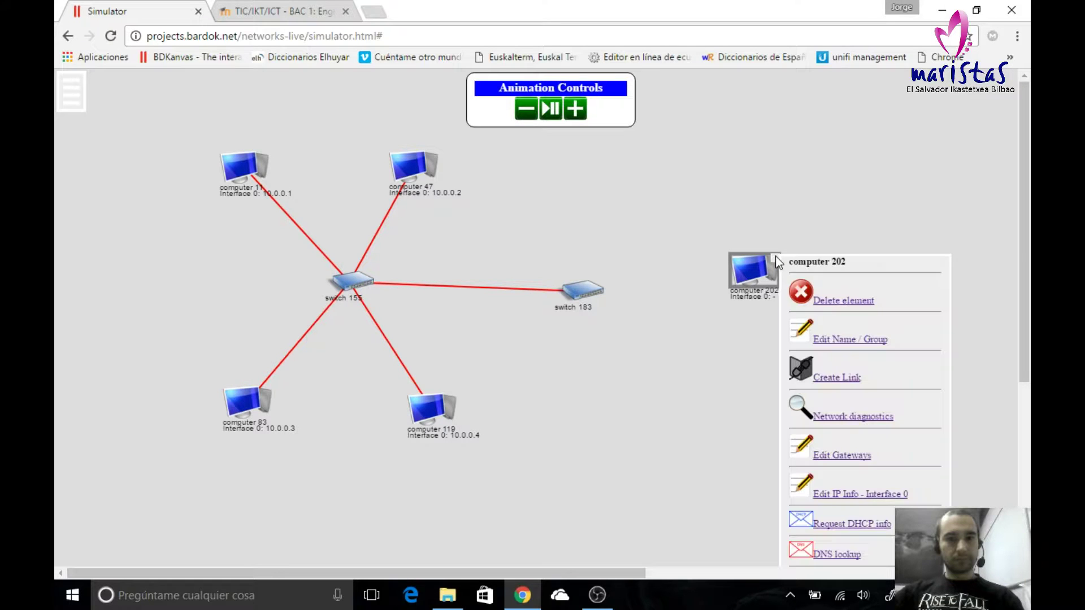
pyautogui.click(835, 382)
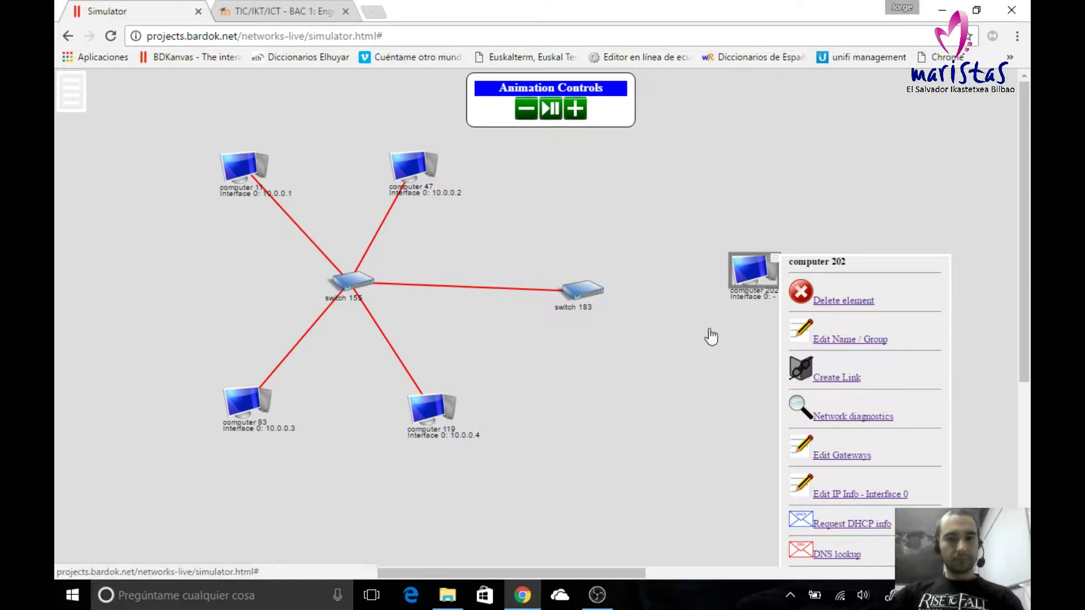
pyautogui.click(588, 288)
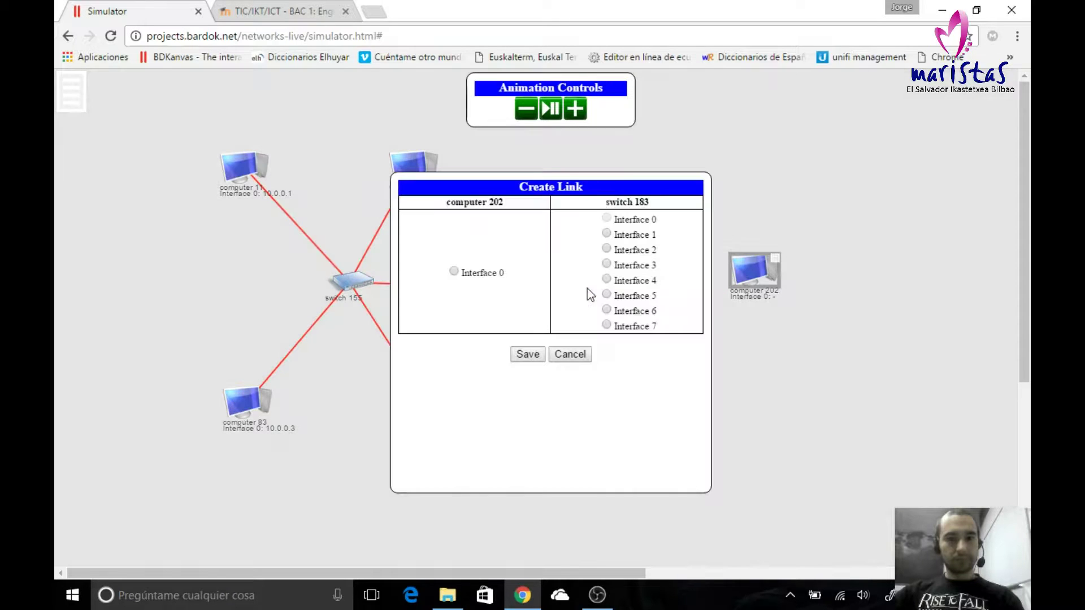
pyautogui.click(455, 272)
pyautogui.click(606, 234)
pyautogui.click(527, 354)
# Step: Set computer 202's Interface 0 address to 10.0.0.5
pyautogui.click(777, 256)
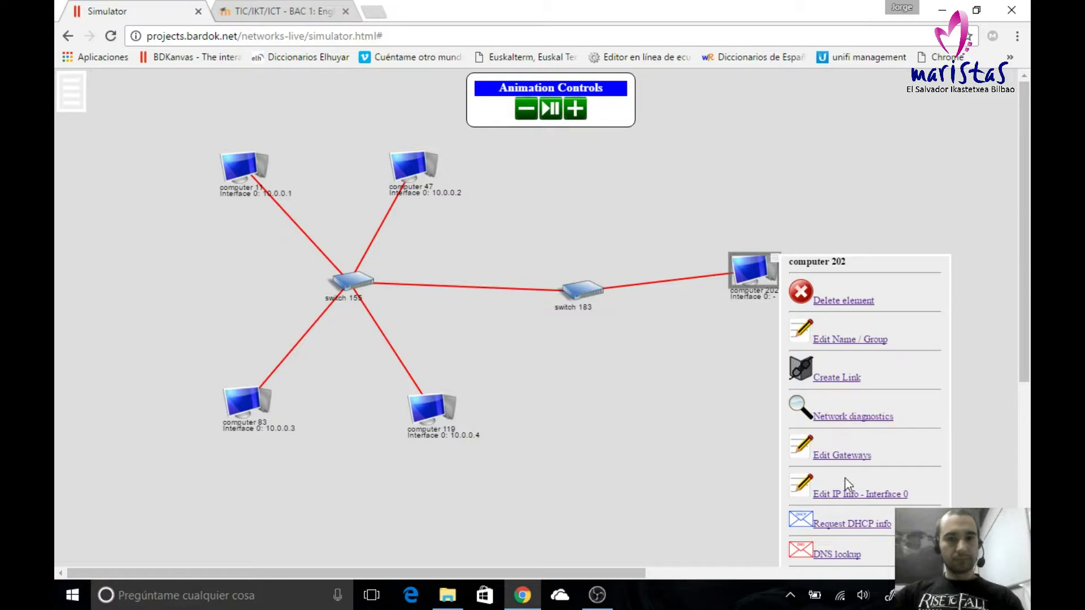
pyautogui.click(846, 493)
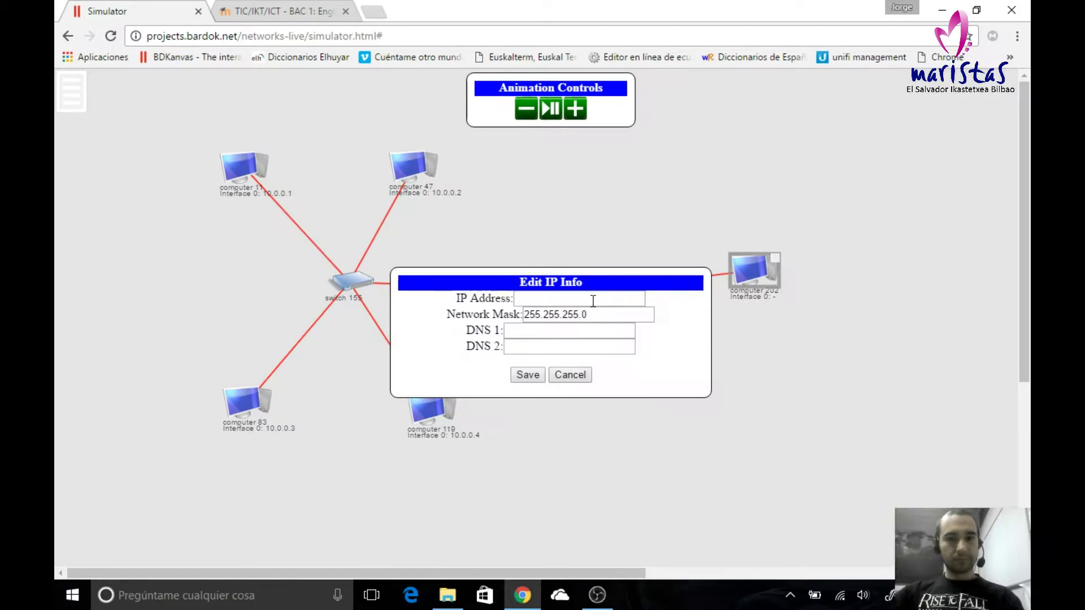
pyautogui.click(593, 301)
pyautogui.write('10.0.0')
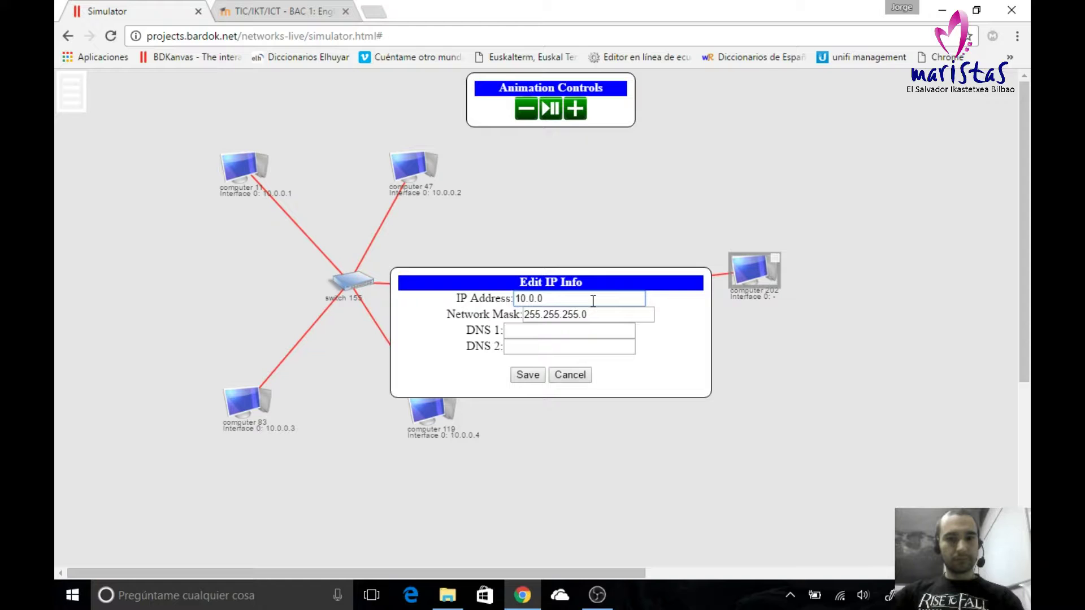
pyautogui.write('.5')
pyautogui.hotkey('ctrl', 'a')
pyautogui.click(526, 375)
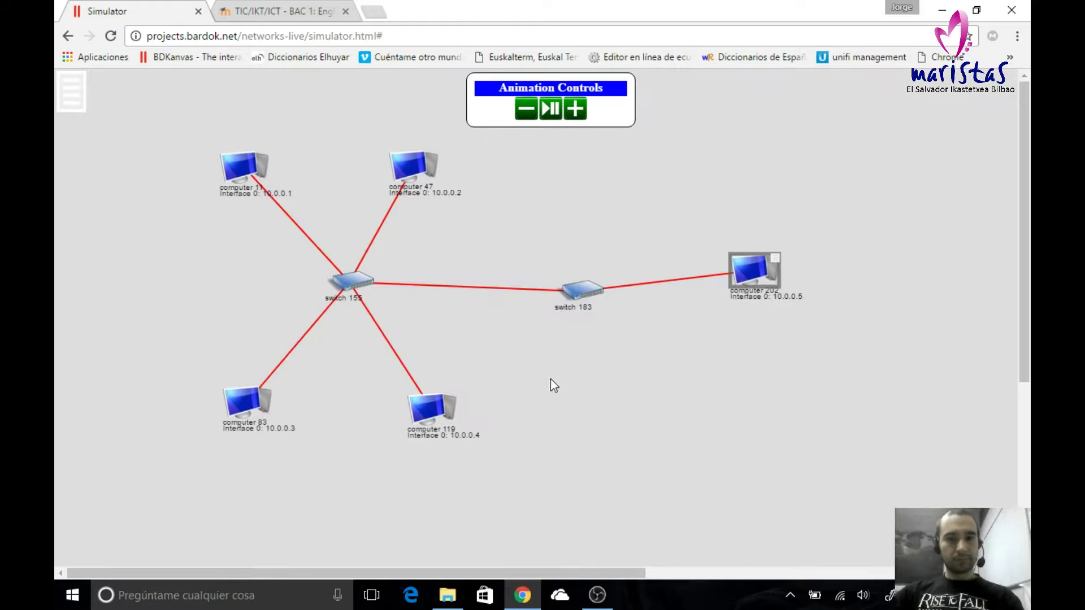
# Step: Open computer 202's Network diagnostics and ping 10.0.0.1 across both switches
pyautogui.click(778, 259)
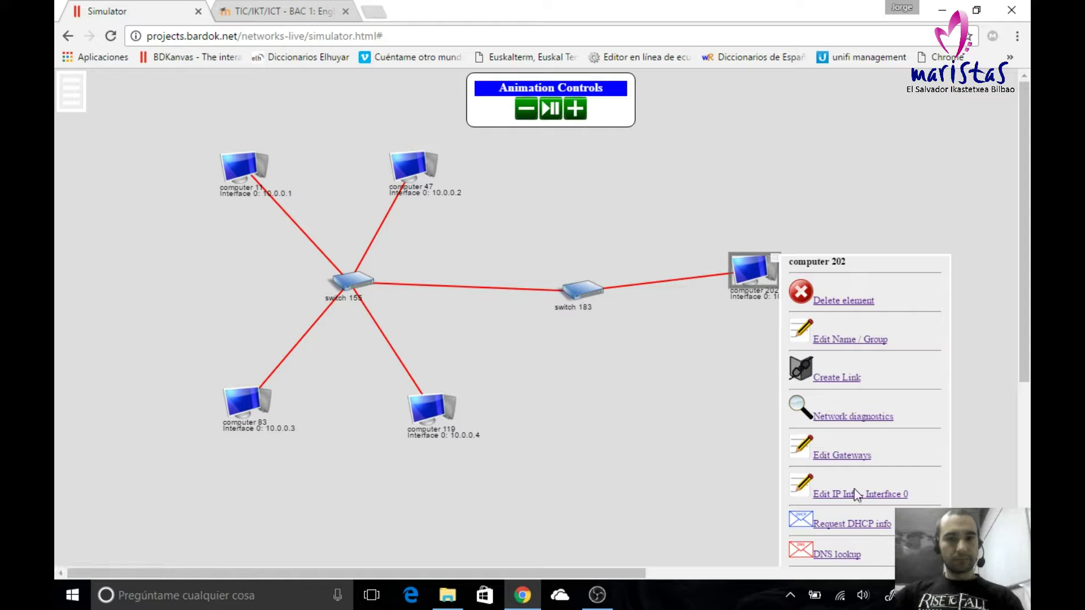
pyautogui.click(863, 416)
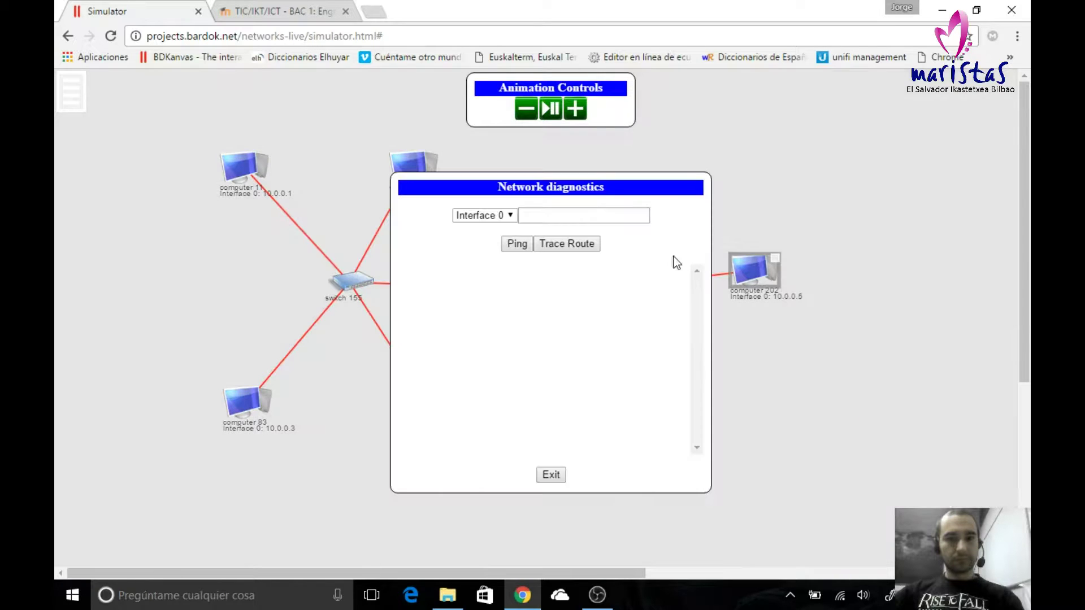
pyautogui.moveTo(643, 196); pyautogui.dragTo(856, 352)
pyautogui.click(848, 375)
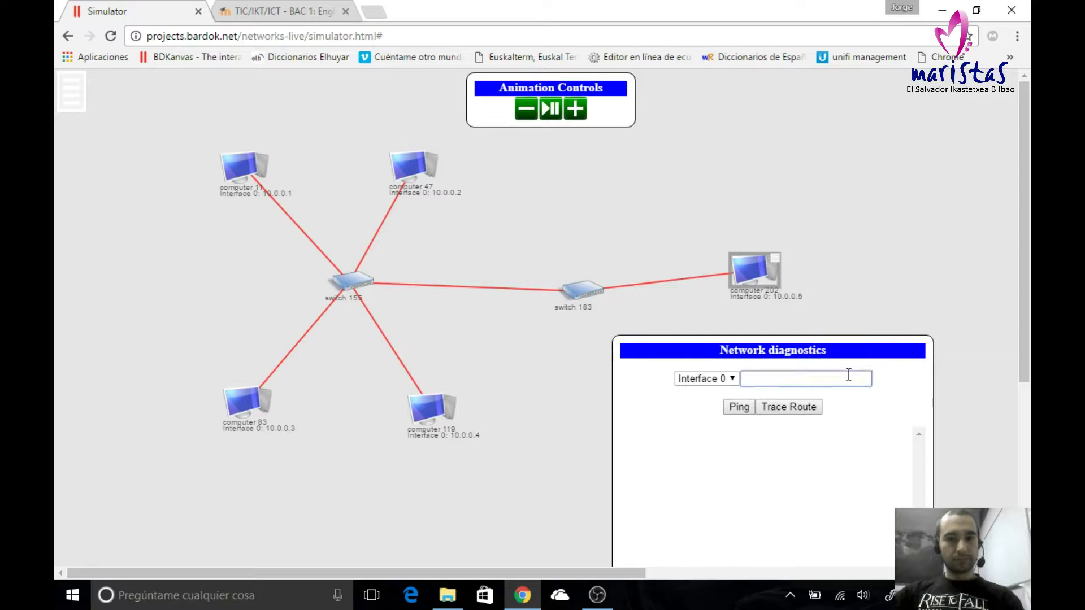
pyautogui.write('10.0.0.5')
pyautogui.press('BackSpace')
pyautogui.write('1')
pyautogui.click(746, 406)
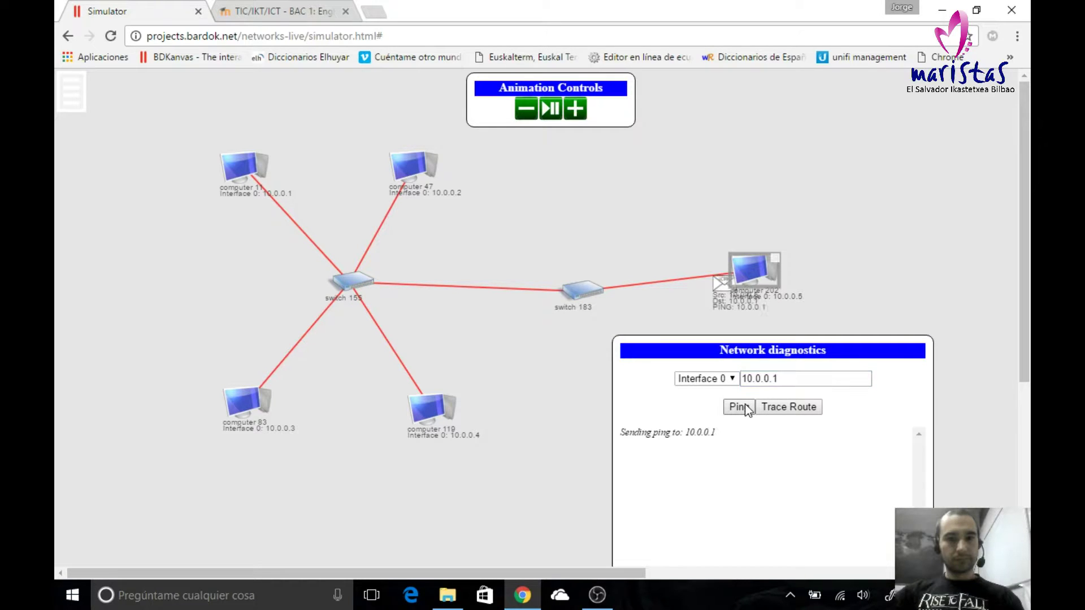